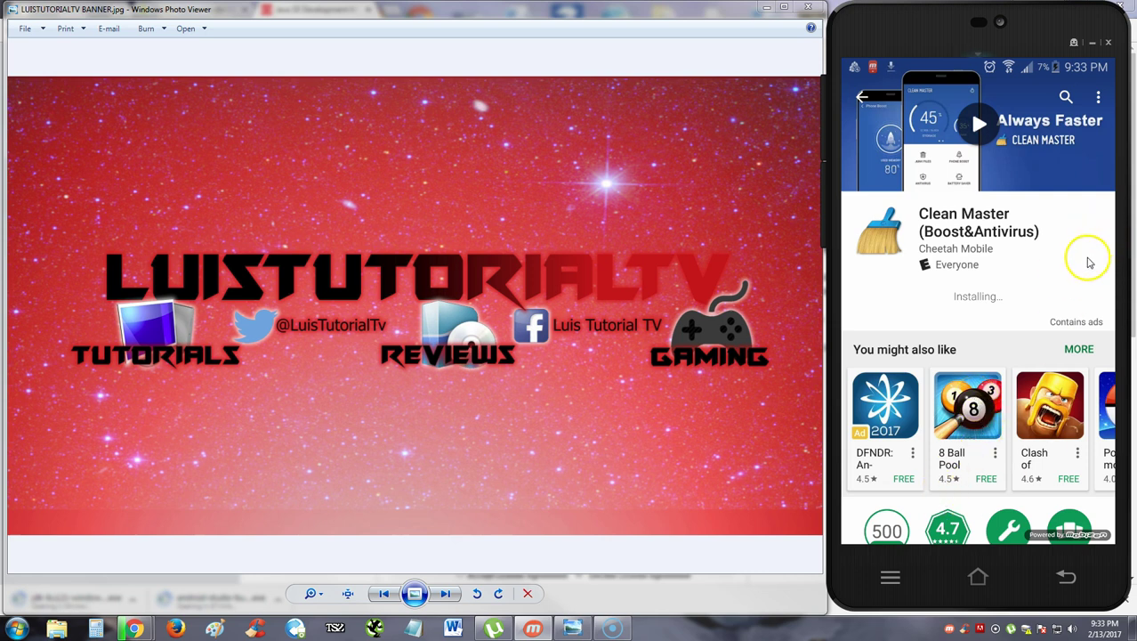
- Look through the Clean Master store page, including its description, what's new section and review highlights
click(1085, 257)
scroll(969, 356, down, 5)
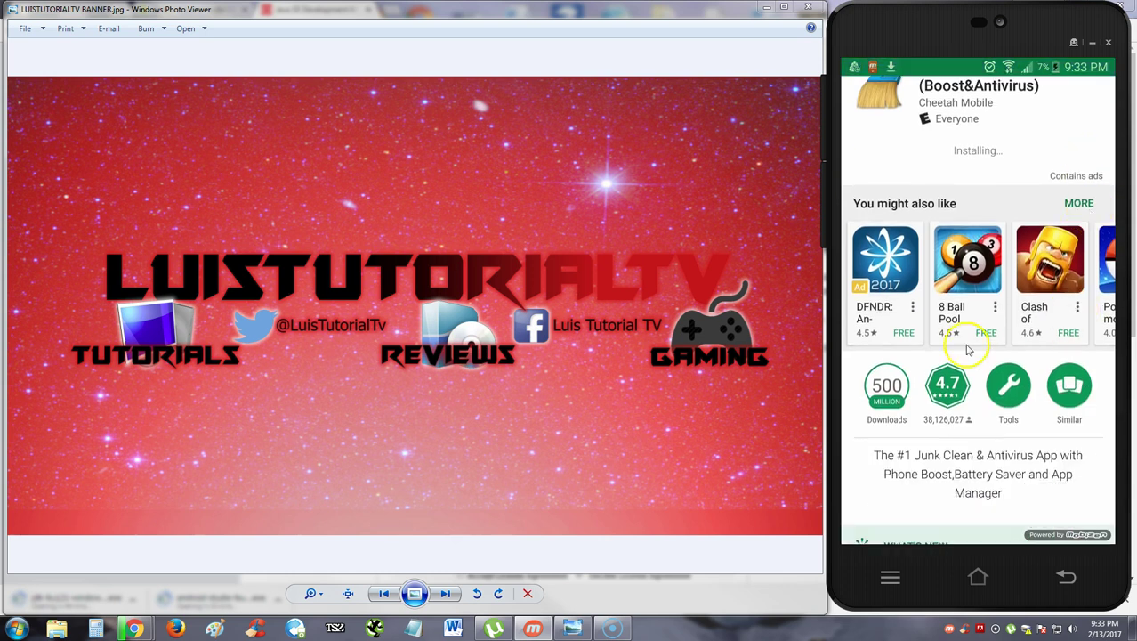
scroll(966, 364, down, 2)
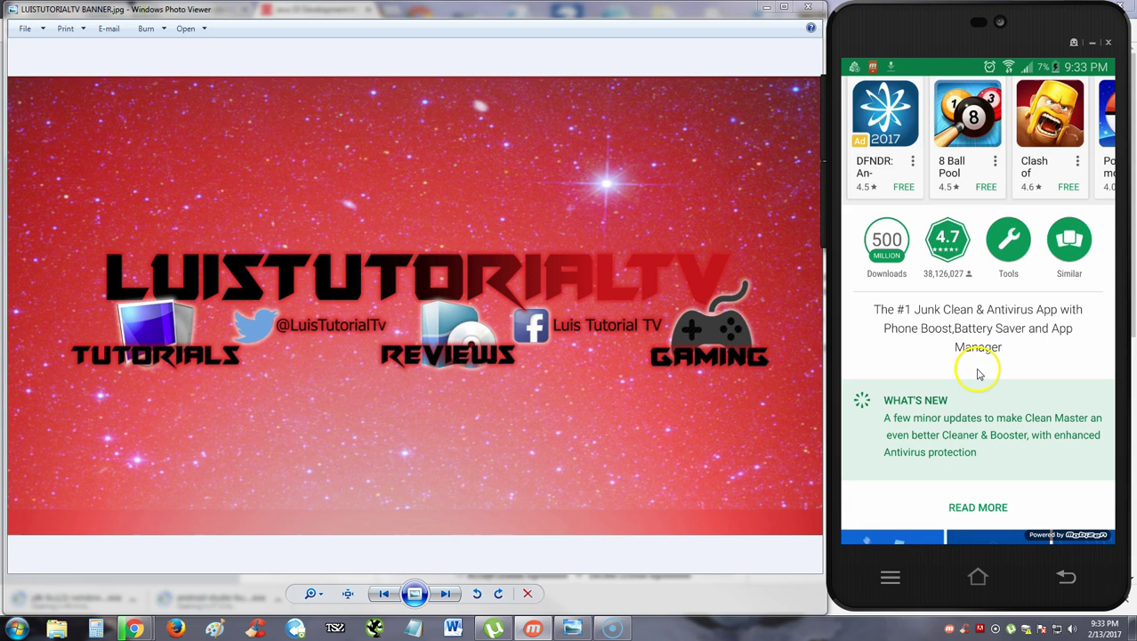
scroll(977, 373, down, 2)
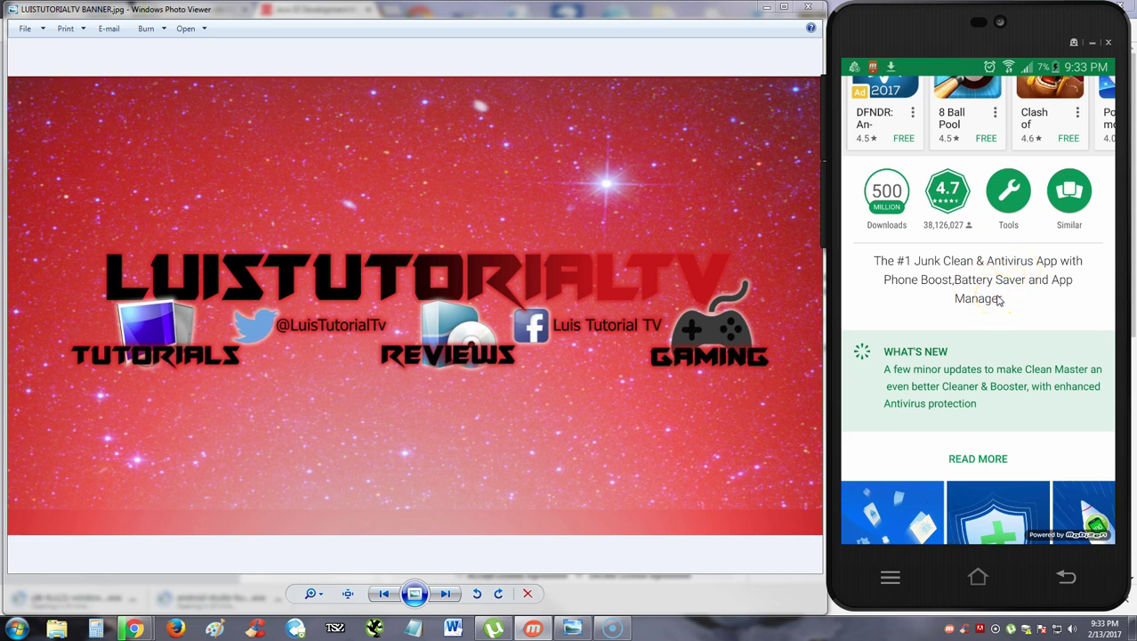
scroll(1002, 302, down, 10)
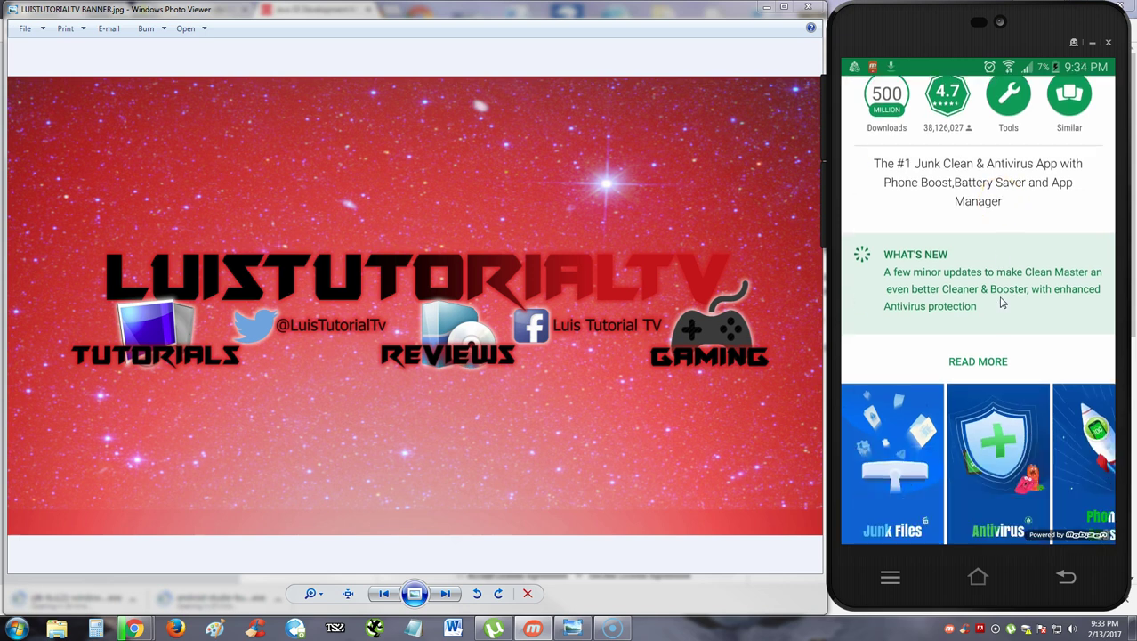
scroll(1003, 301, down, 4)
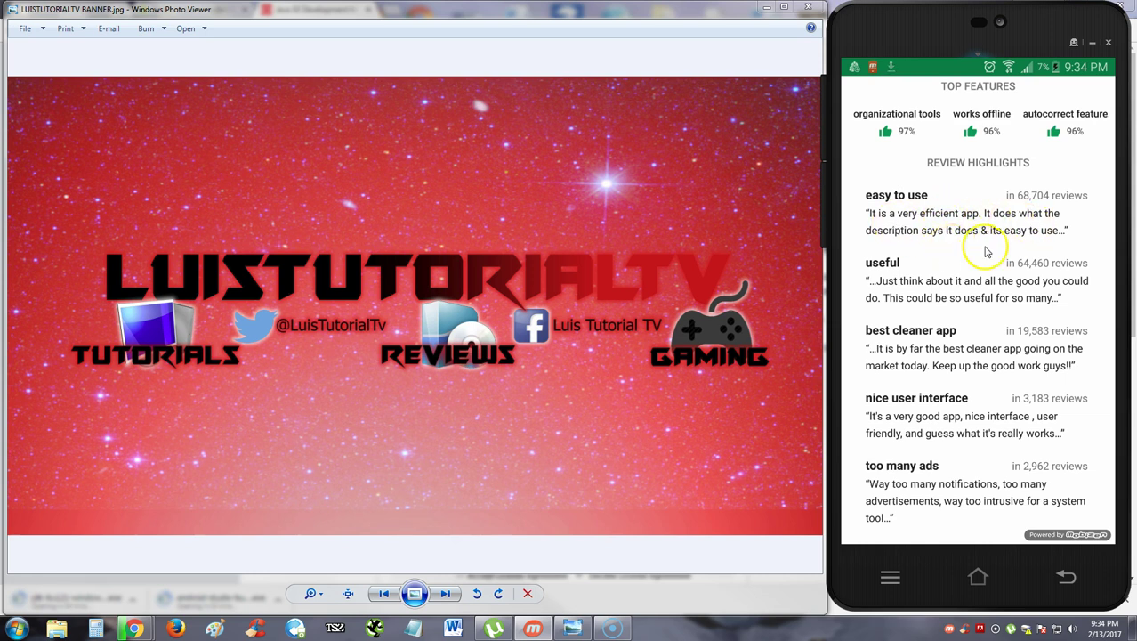
scroll(1003, 252, down, 2)
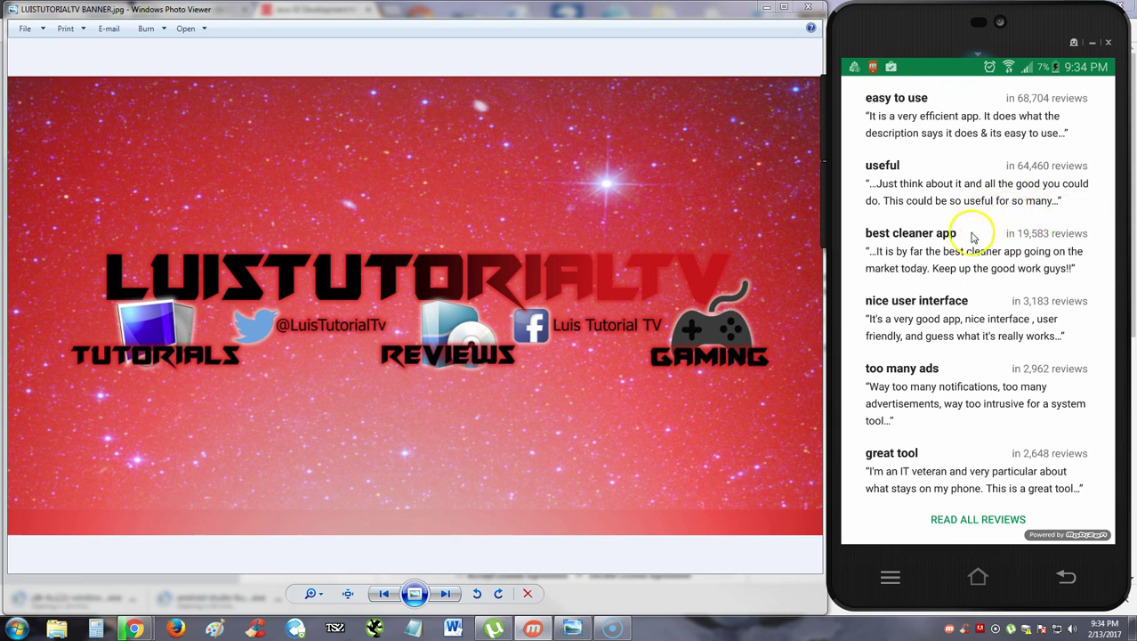
scroll(972, 237, down, 3)
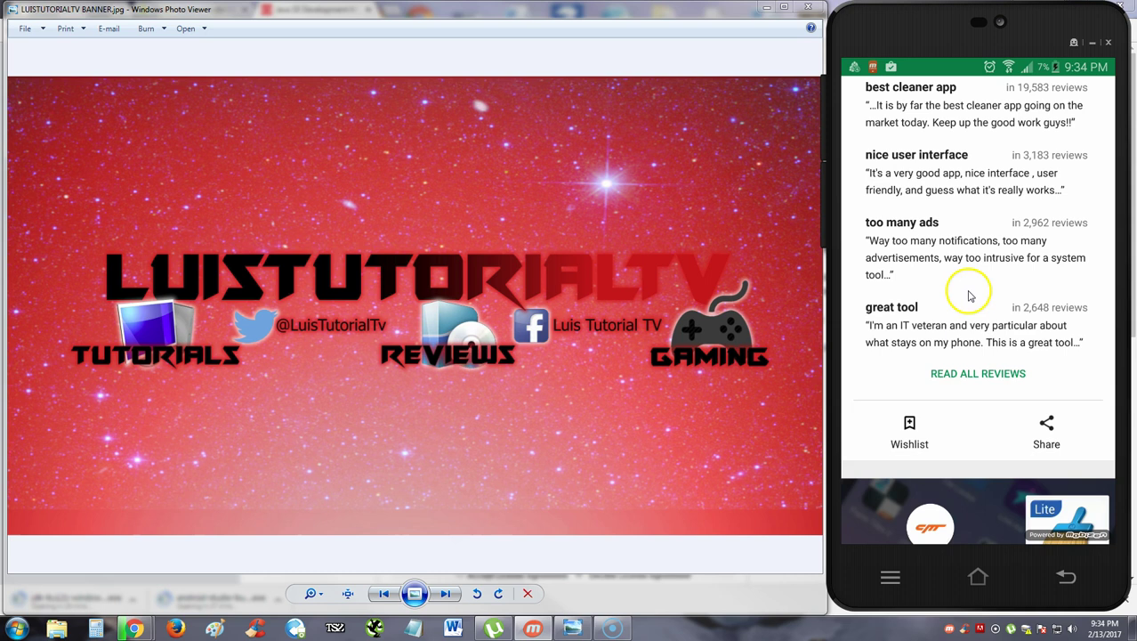
scroll(1001, 360, up, 10)
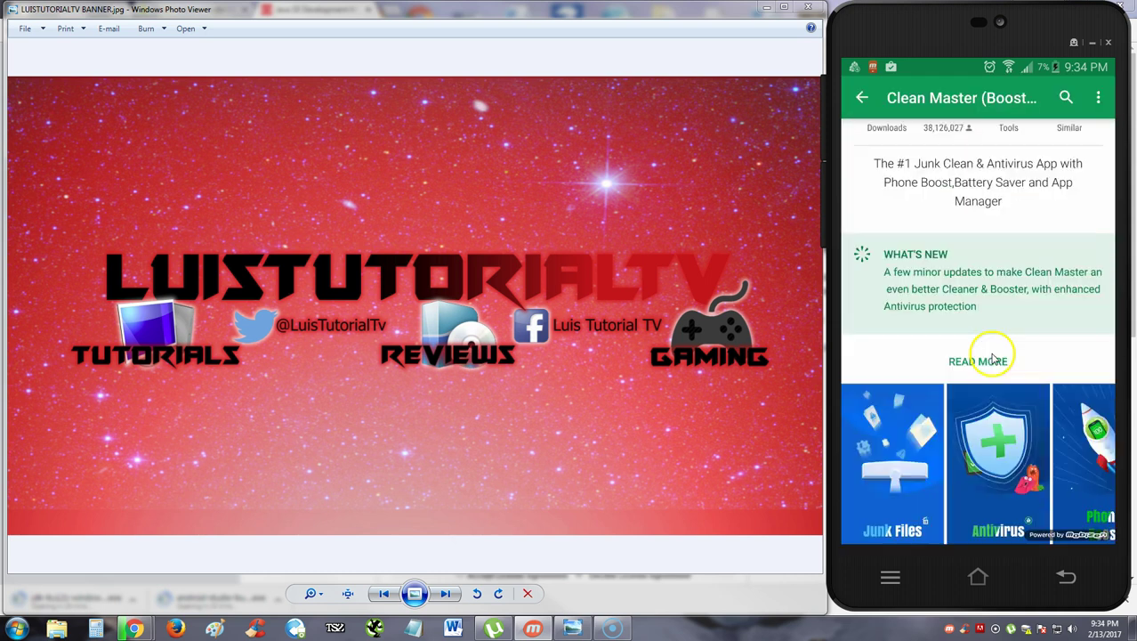
scroll(994, 358, up, 5)
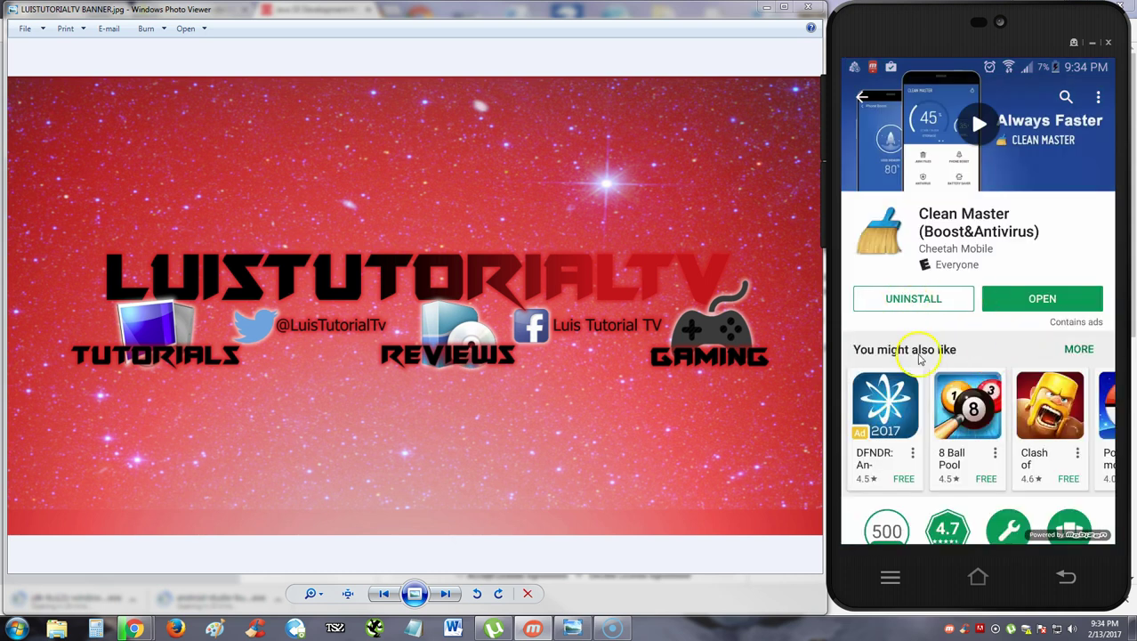
- Open the installed Clean Master app and pass its welcome screen to reach the home screen
click(1010, 304)
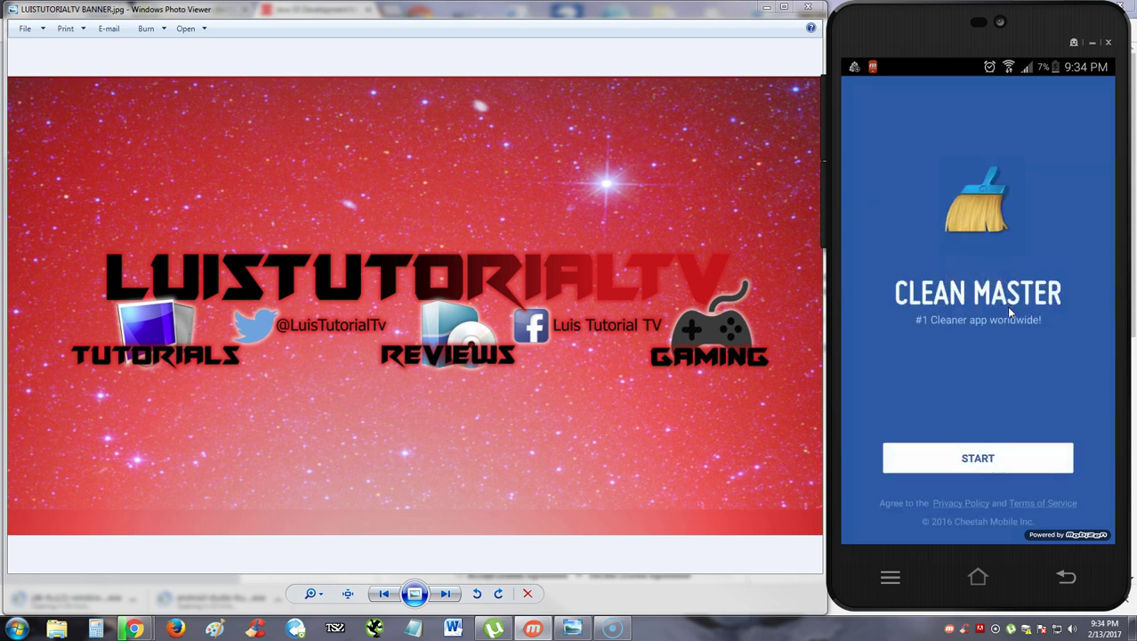
click(994, 459)
click(996, 460)
click(1037, 426)
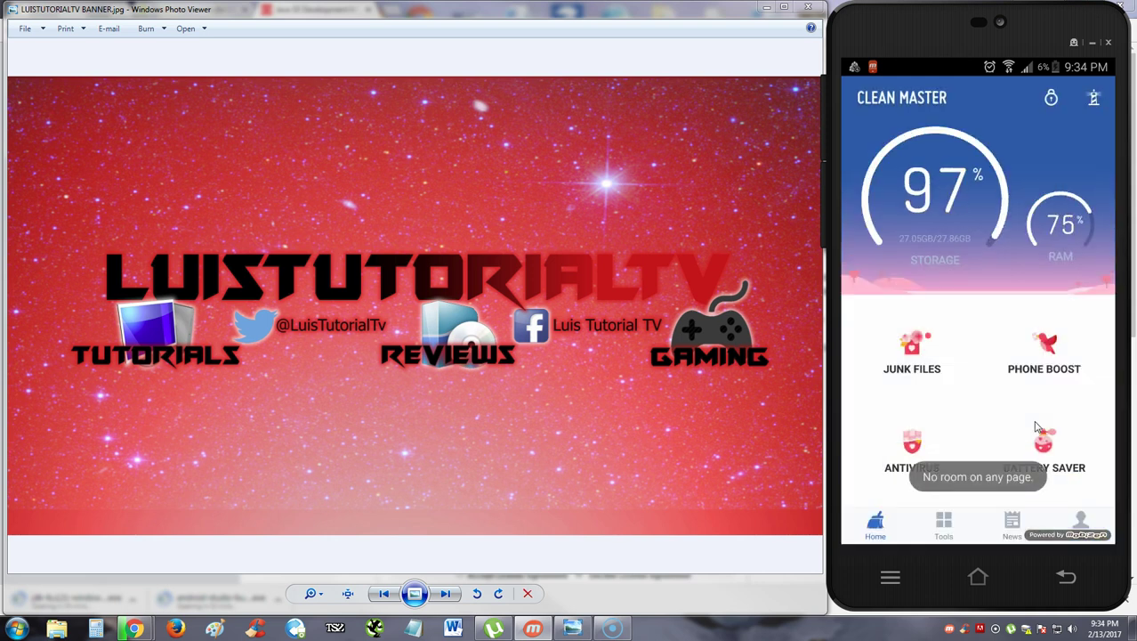
click(936, 215)
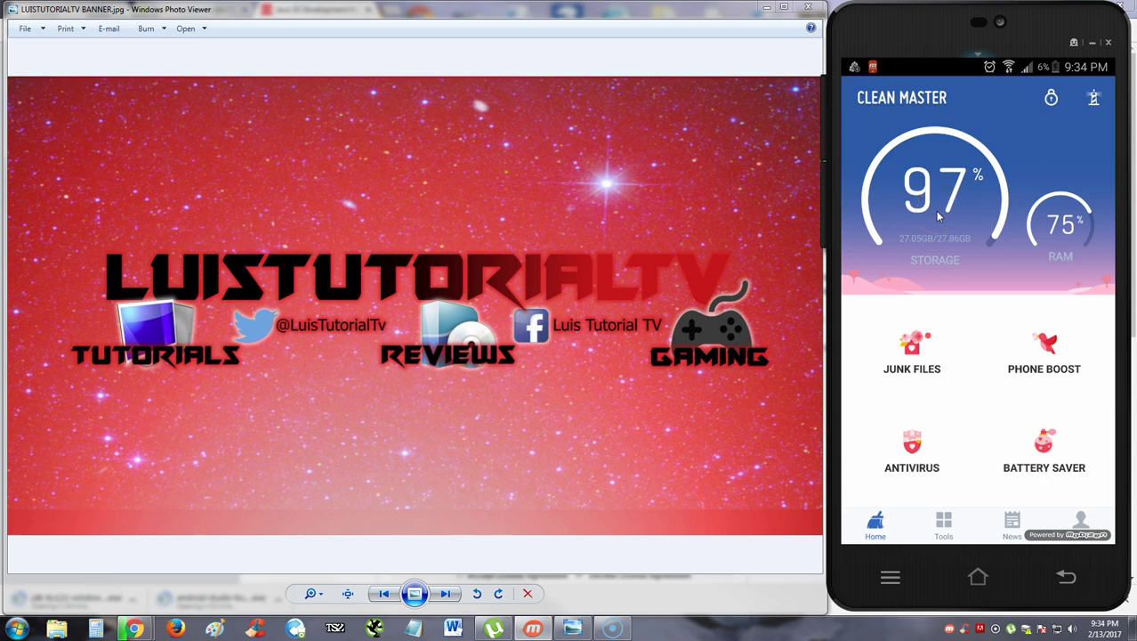
drag(935, 211, 1064, 238)
drag(1064, 238, 925, 349)
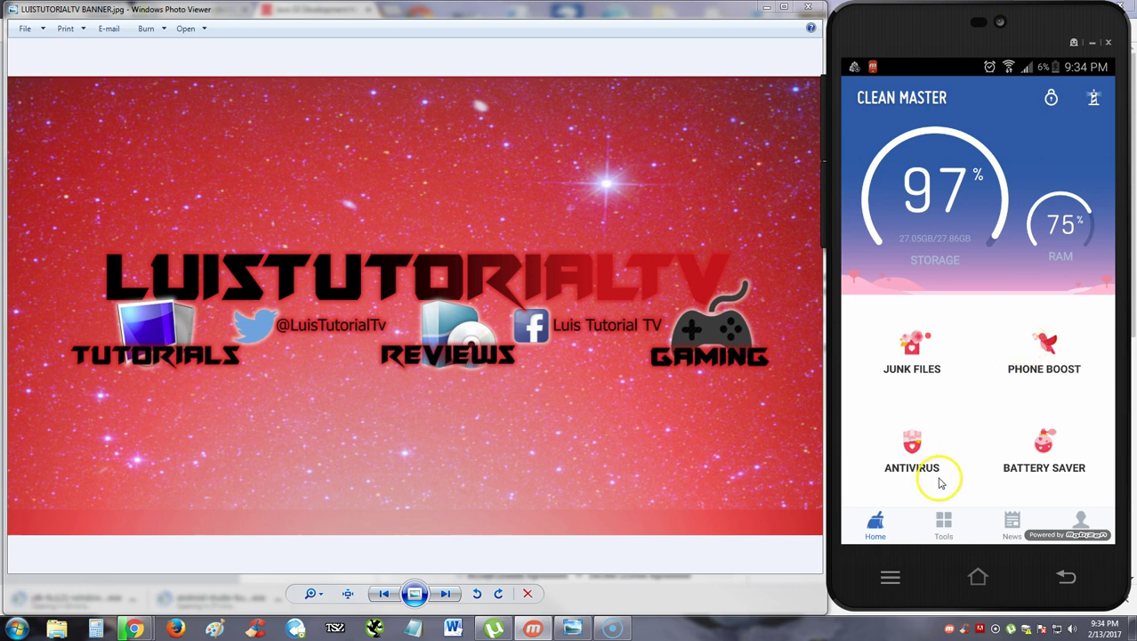
- Scan for junk files, granting access to photos, media and files, and clean all the suggested junk
click(911, 347)
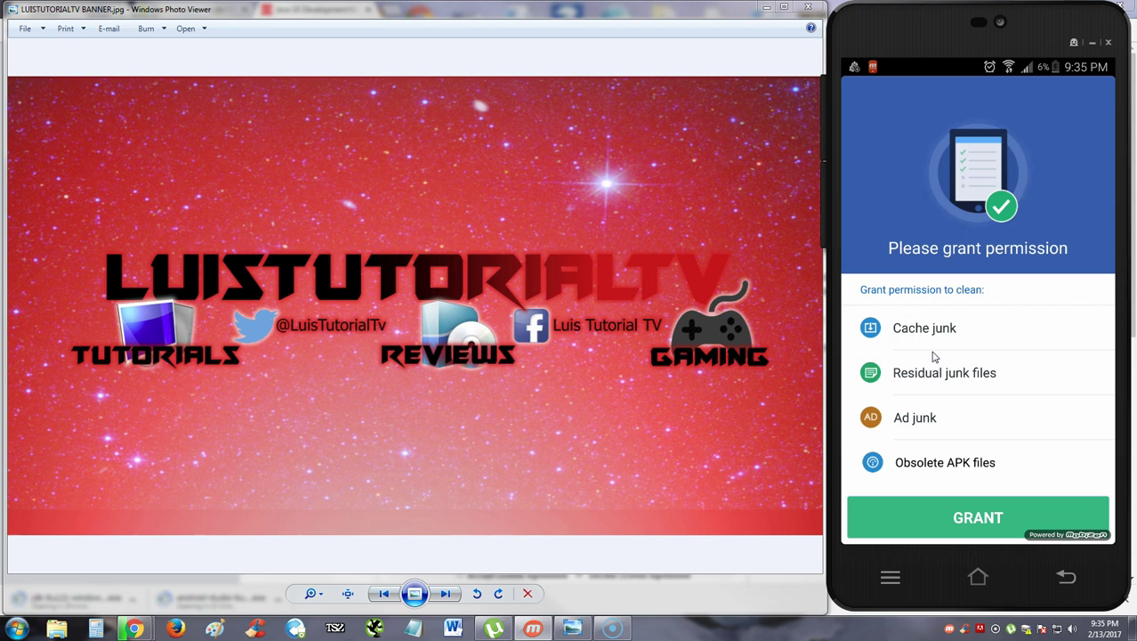
click(956, 519)
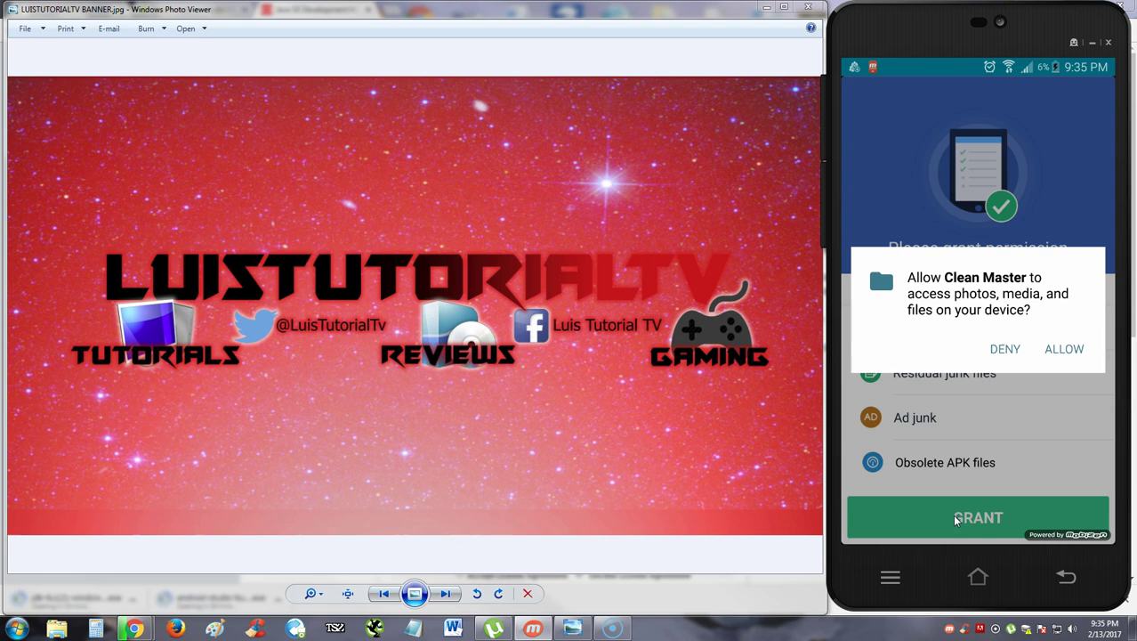
click(1050, 354)
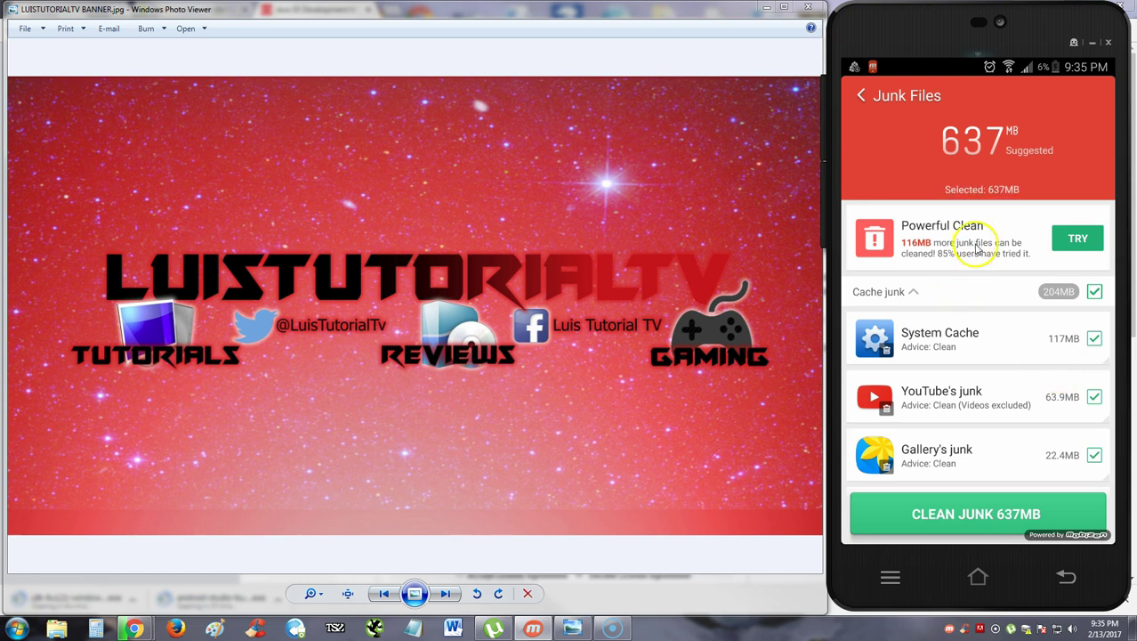
click(964, 514)
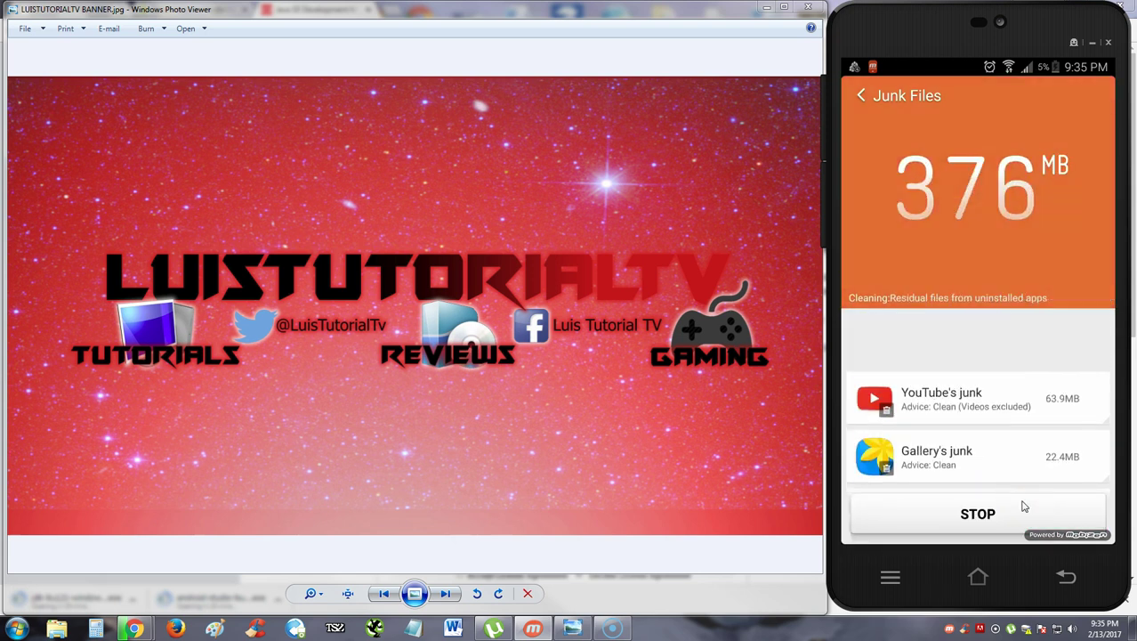
click(1015, 445)
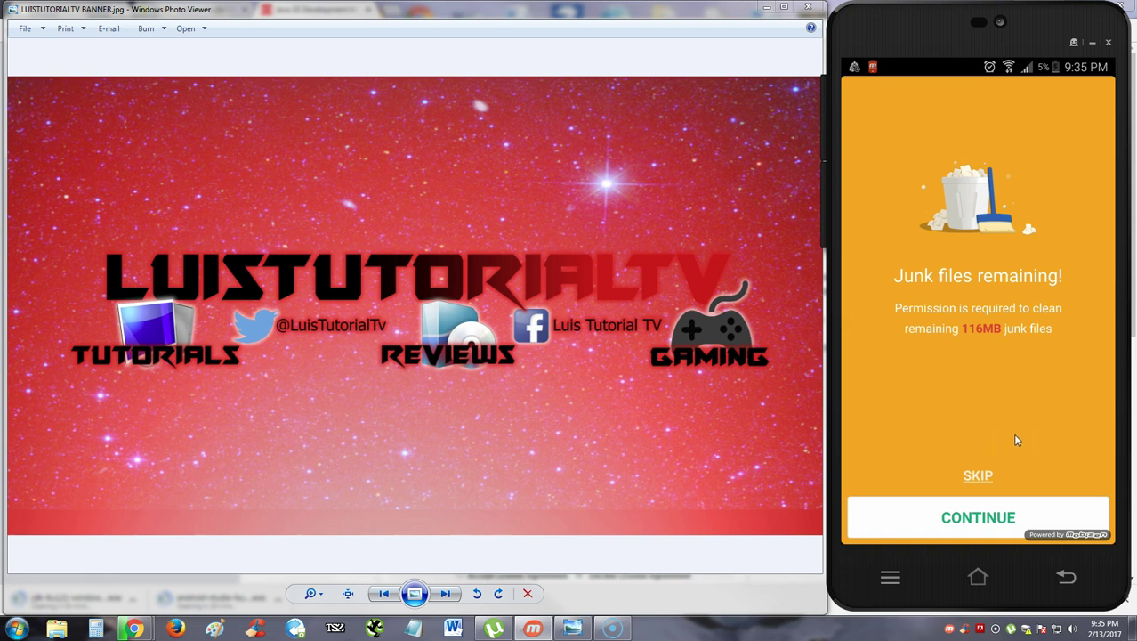
- Continue to the permission for the remaining junk and enable the Clean Master service in the Accessibility settings
click(912, 341)
click(994, 520)
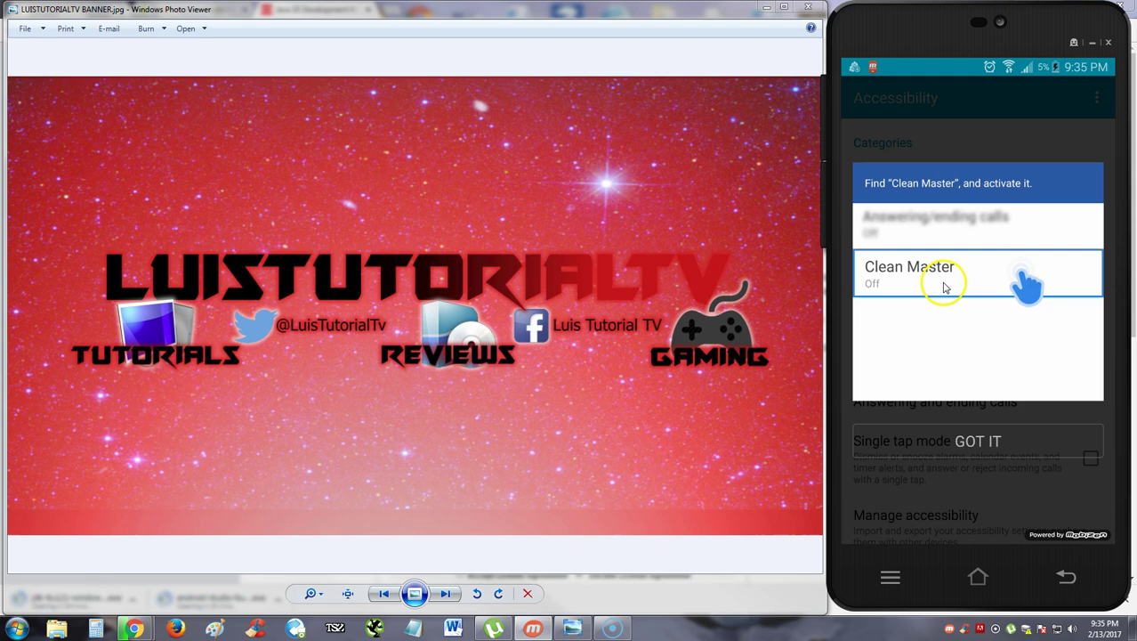
click(1006, 445)
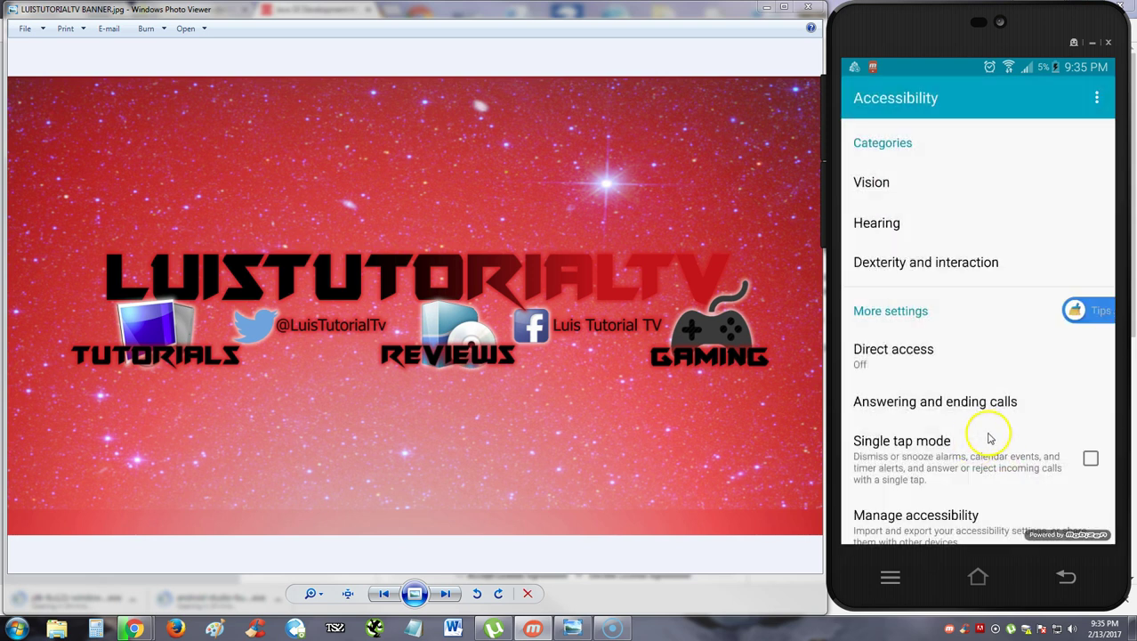
scroll(1034, 418, down, 5)
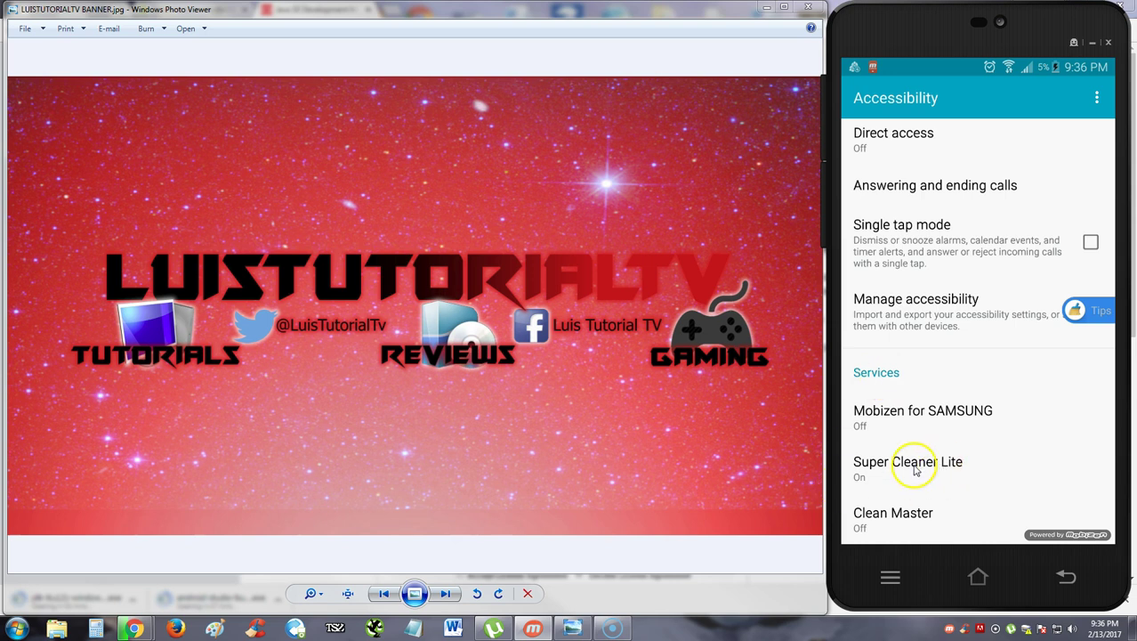
click(908, 518)
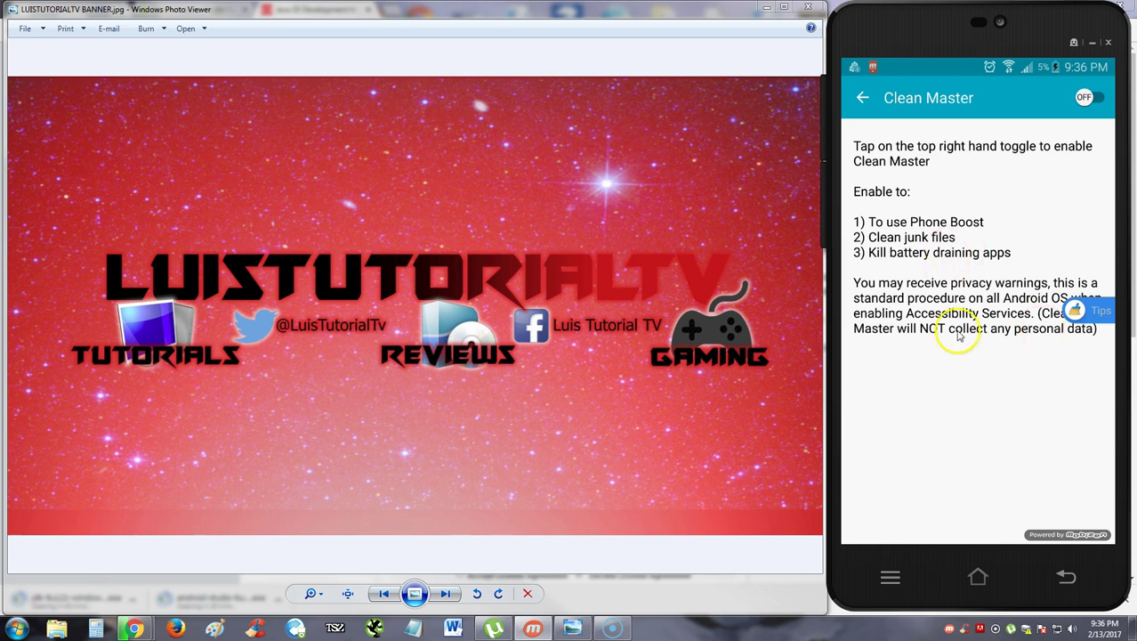
click(1093, 97)
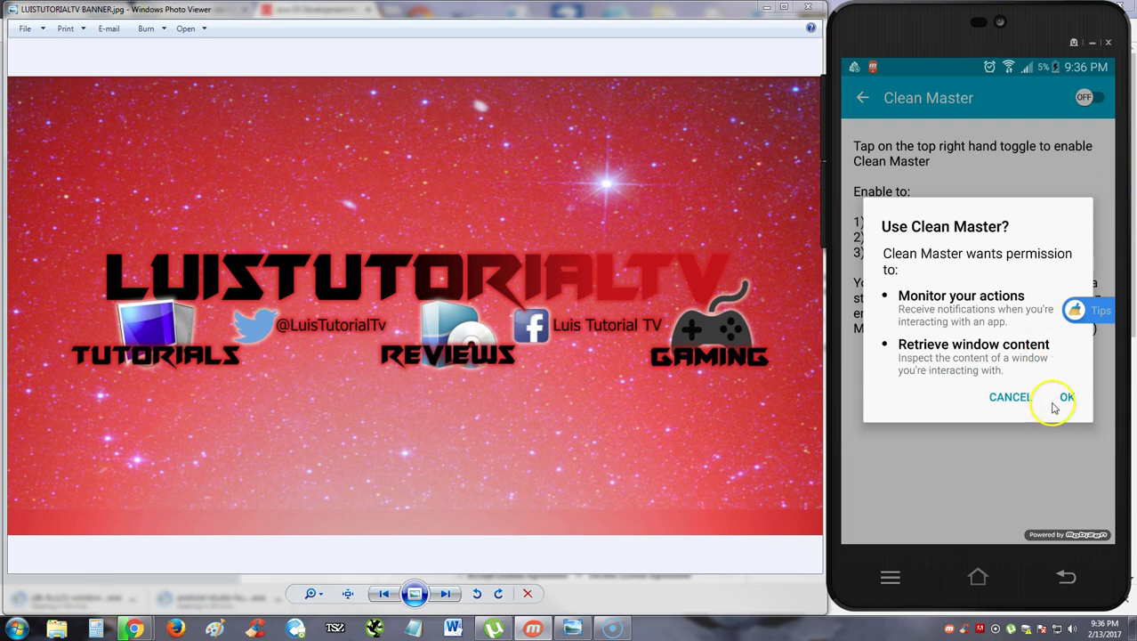
click(1065, 398)
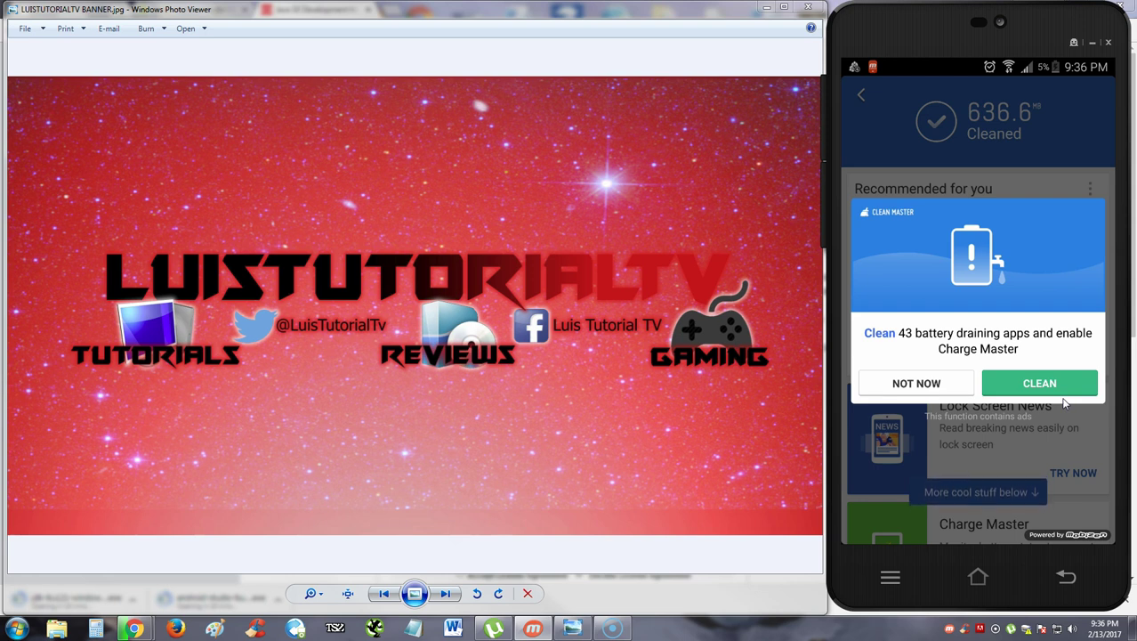
- Clean the battery draining apps with Charge Master enabled, and return to the home screen, declining the 5-star rating
click(943, 294)
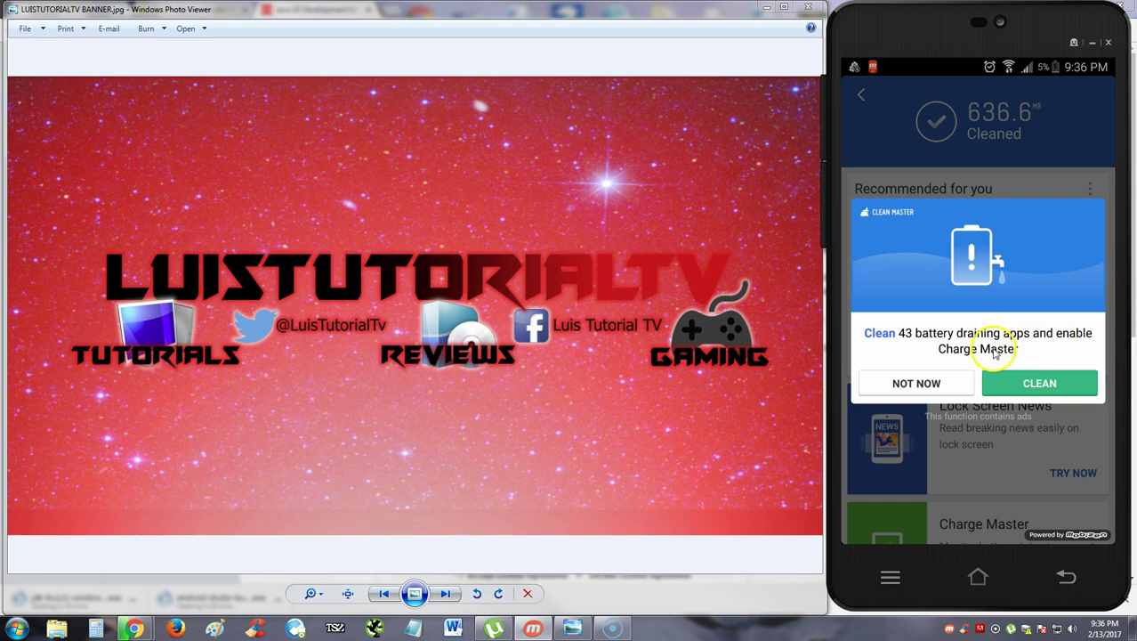
click(1038, 383)
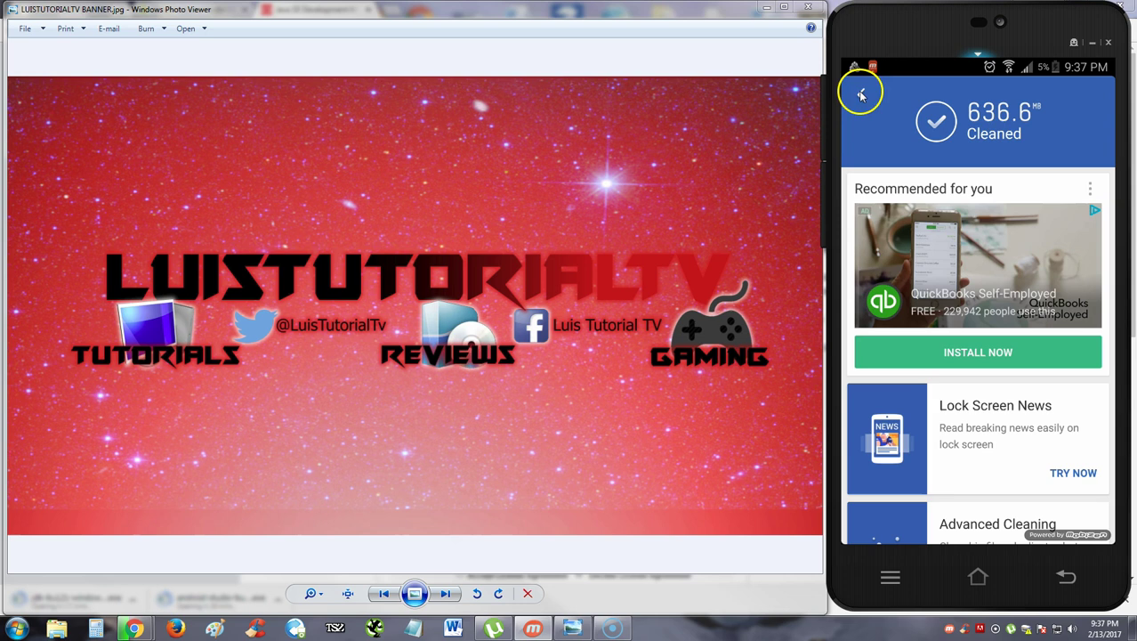
click(905, 131)
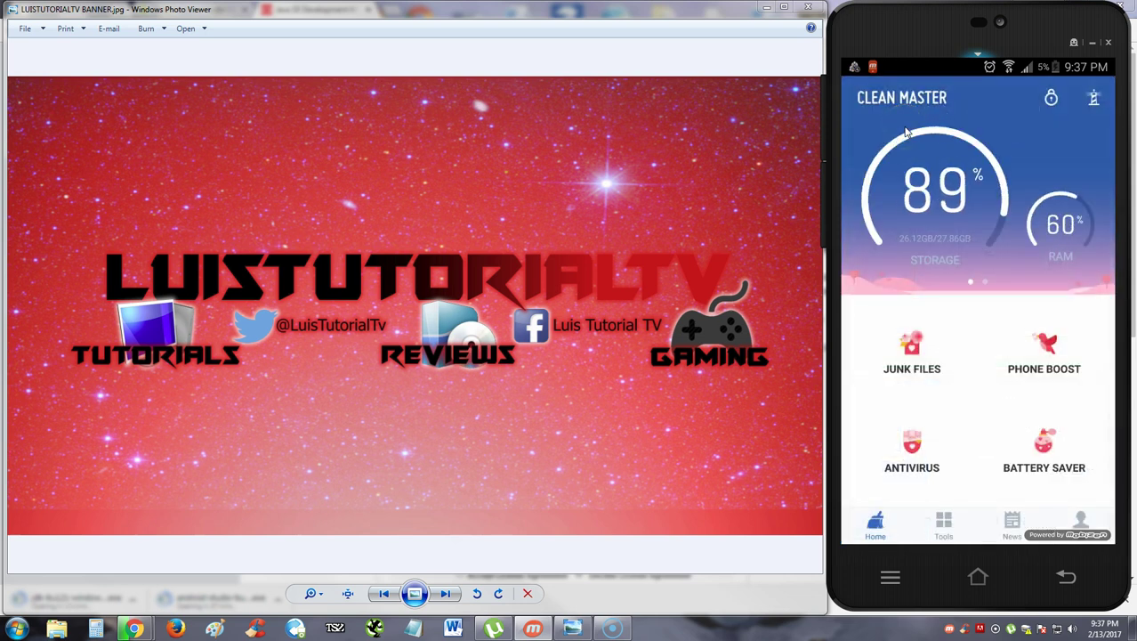
click(931, 329)
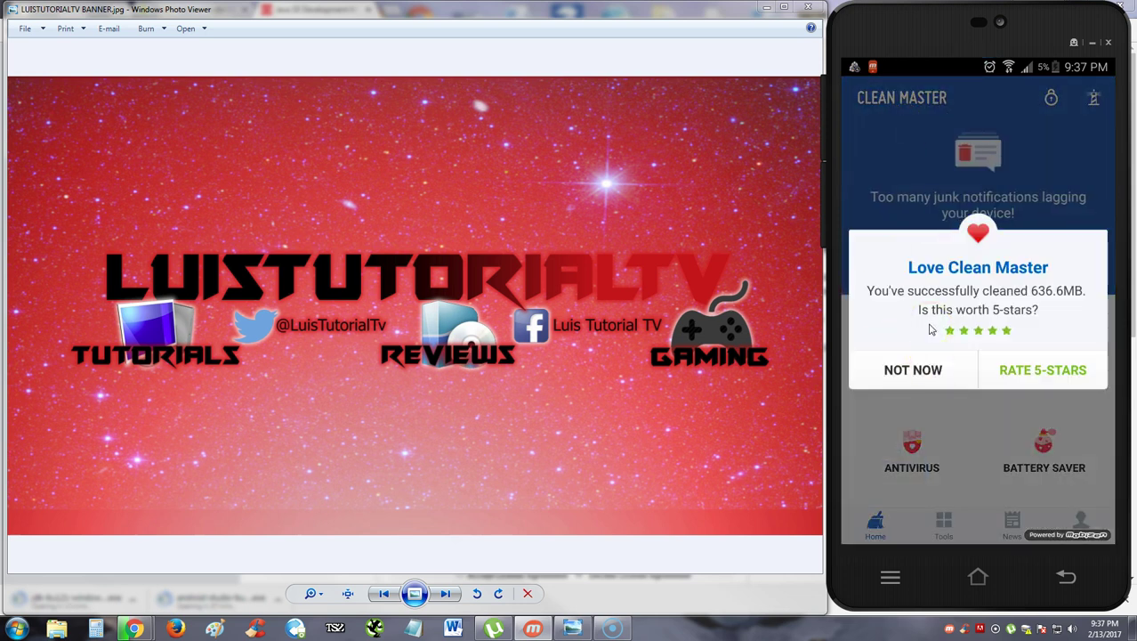
click(922, 374)
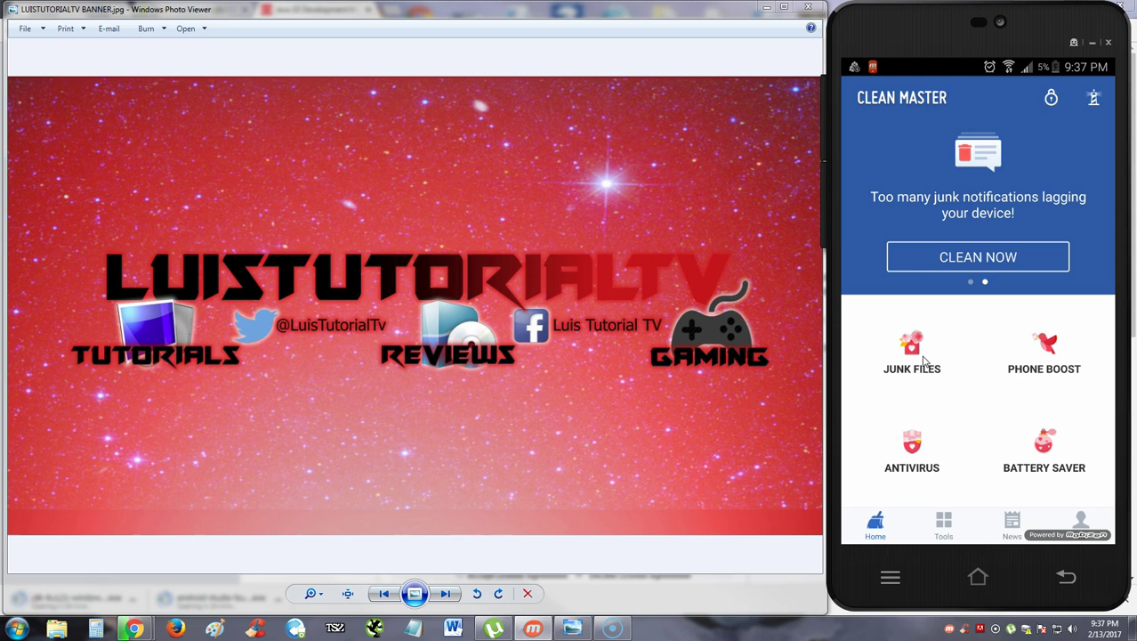
- Fix the CPU overheating from Phone Boost by cooling down the CPU, and return to the Phone Boost page
click(1053, 345)
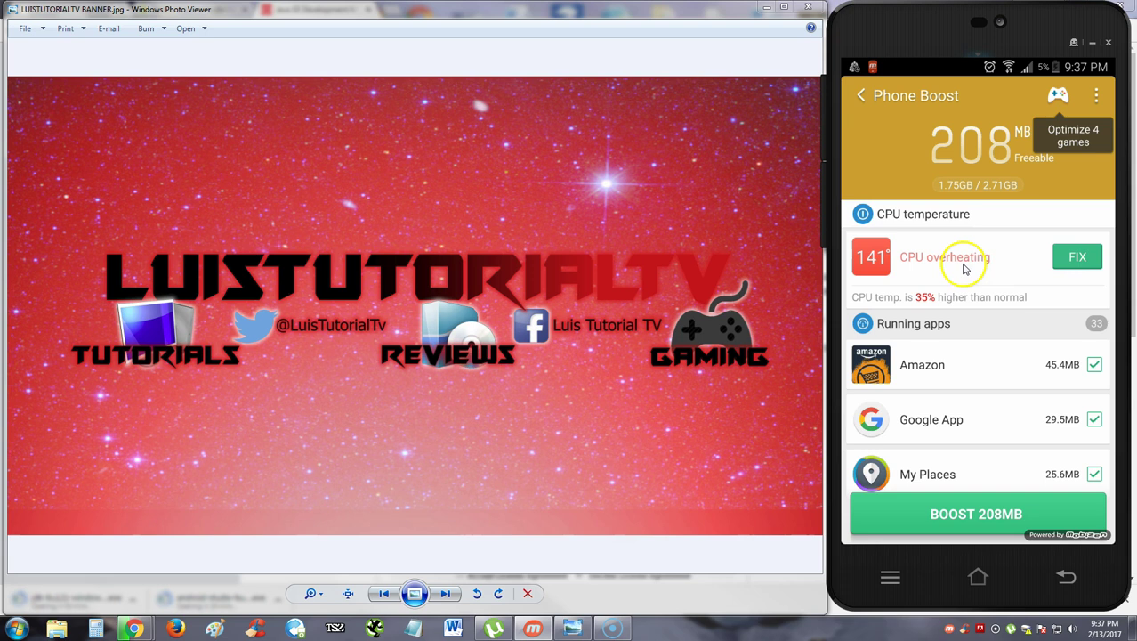
click(1077, 260)
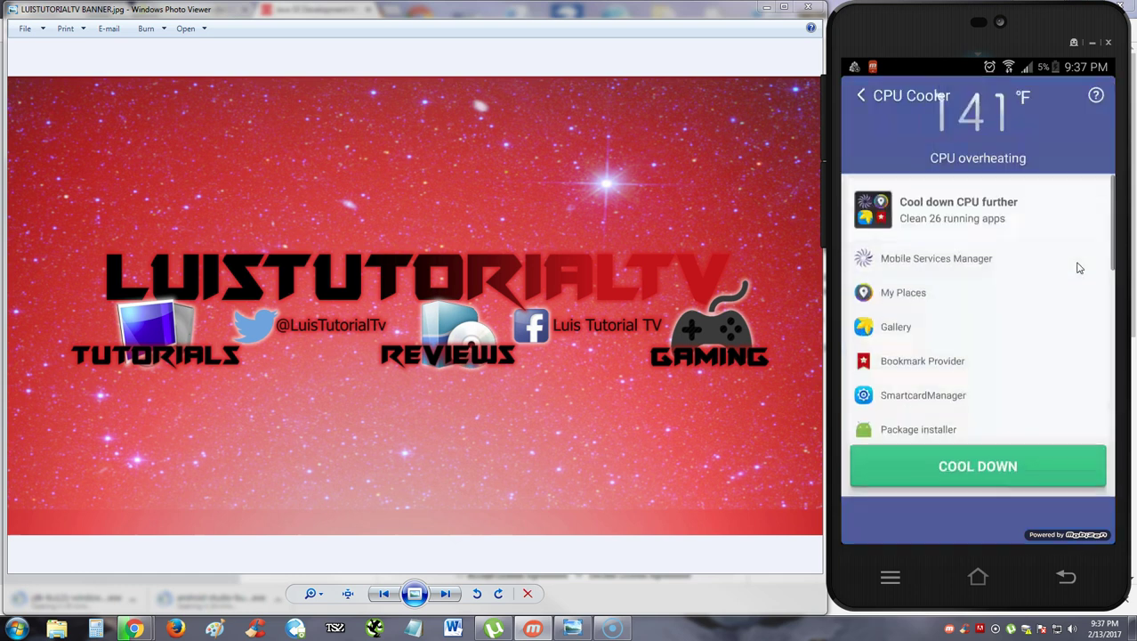
click(916, 523)
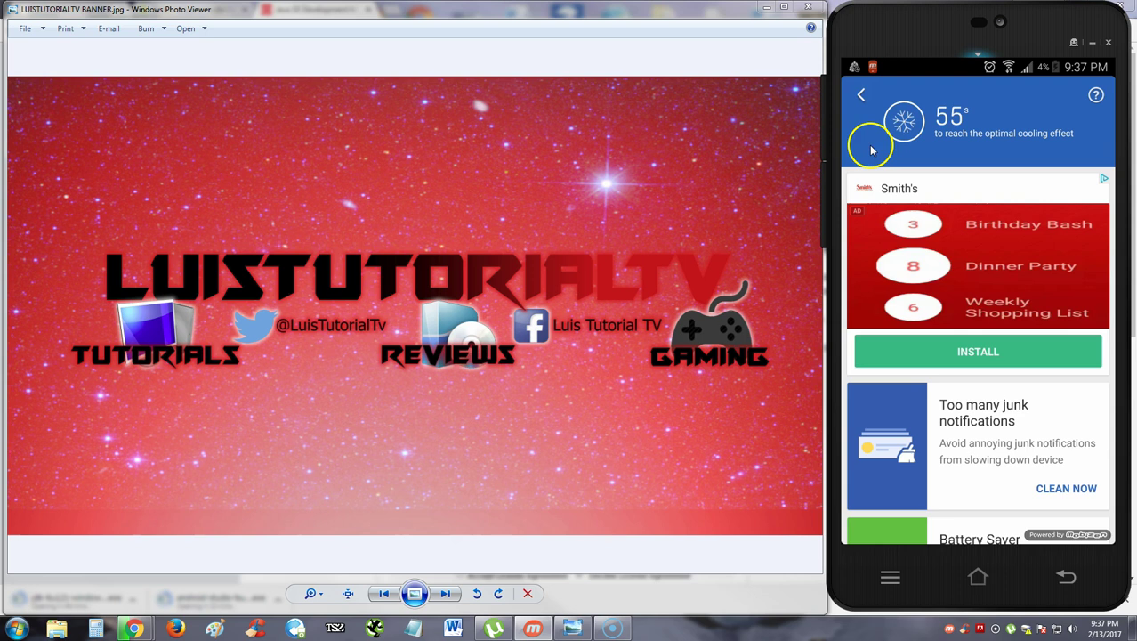
click(861, 96)
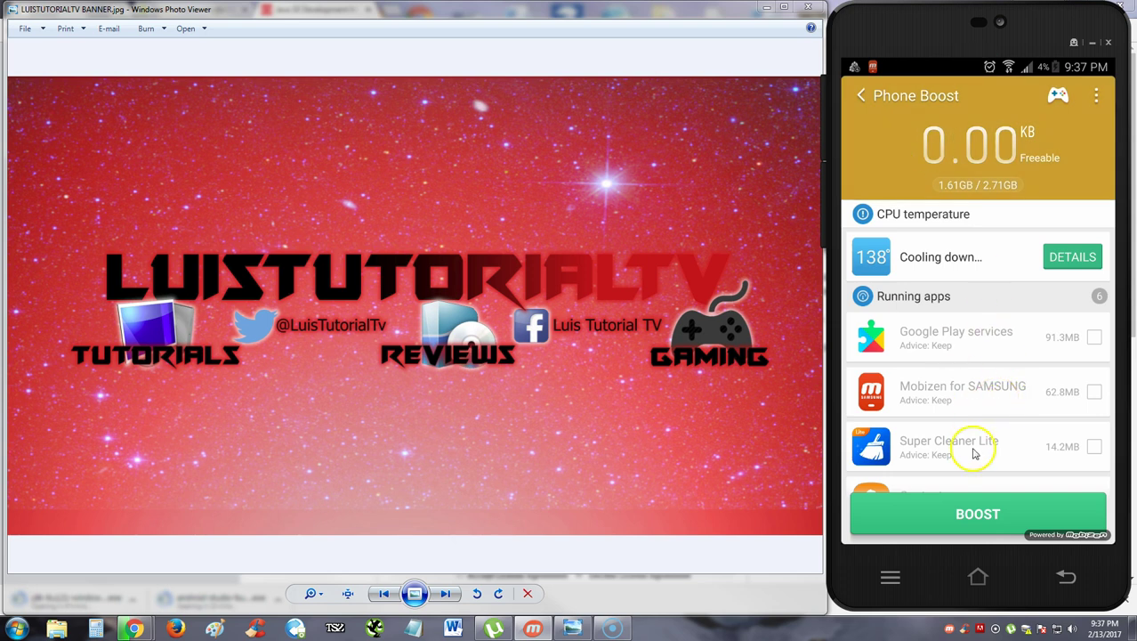
- Boost the phone to free RAM and return to the home screen
click(967, 525)
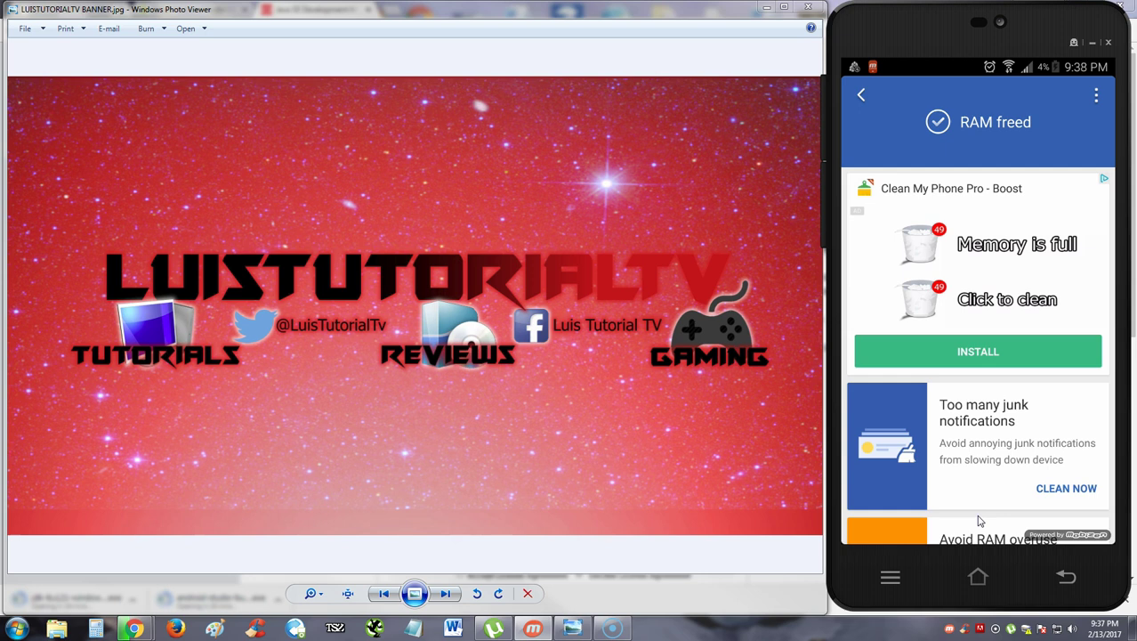
click(860, 93)
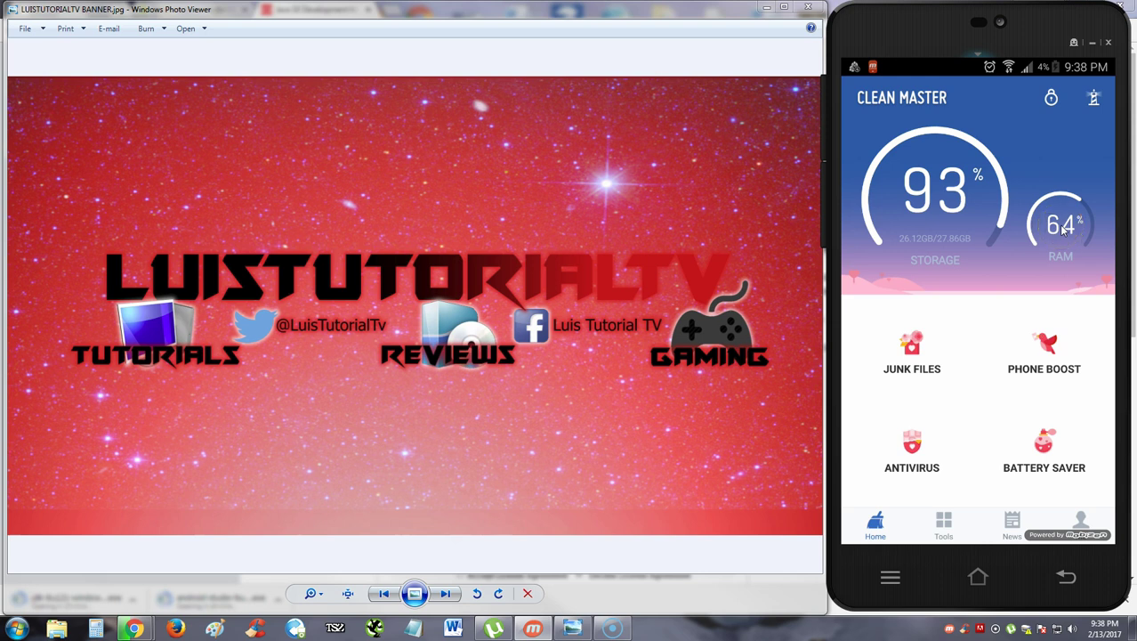
- Run the Antivirus scan and clean the Internet browsing history found at risk
click(918, 442)
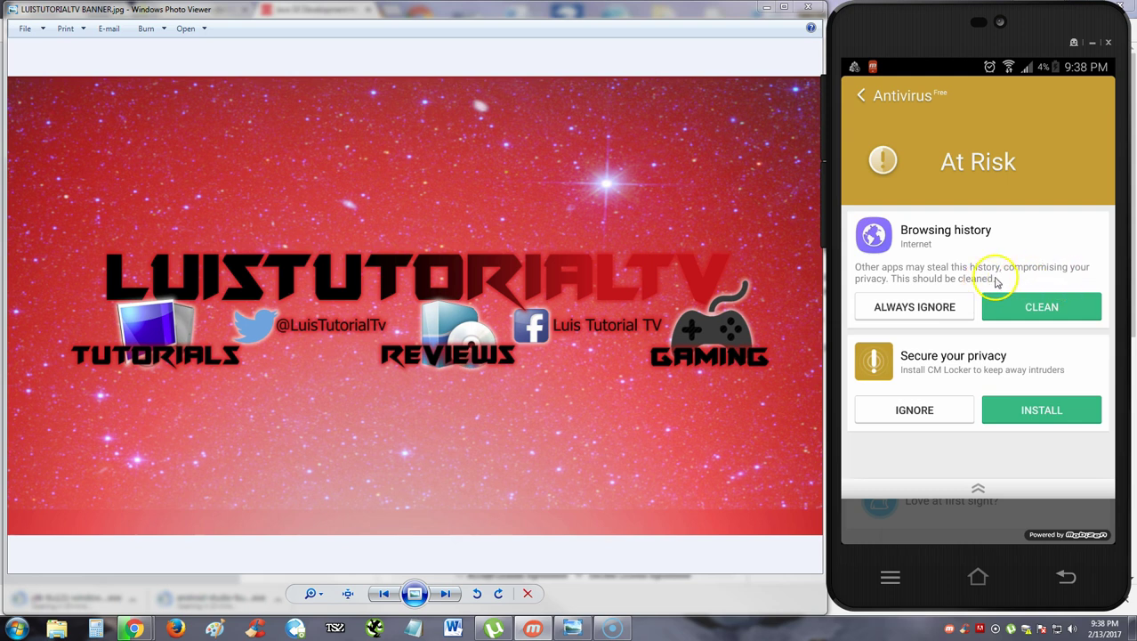
click(1045, 310)
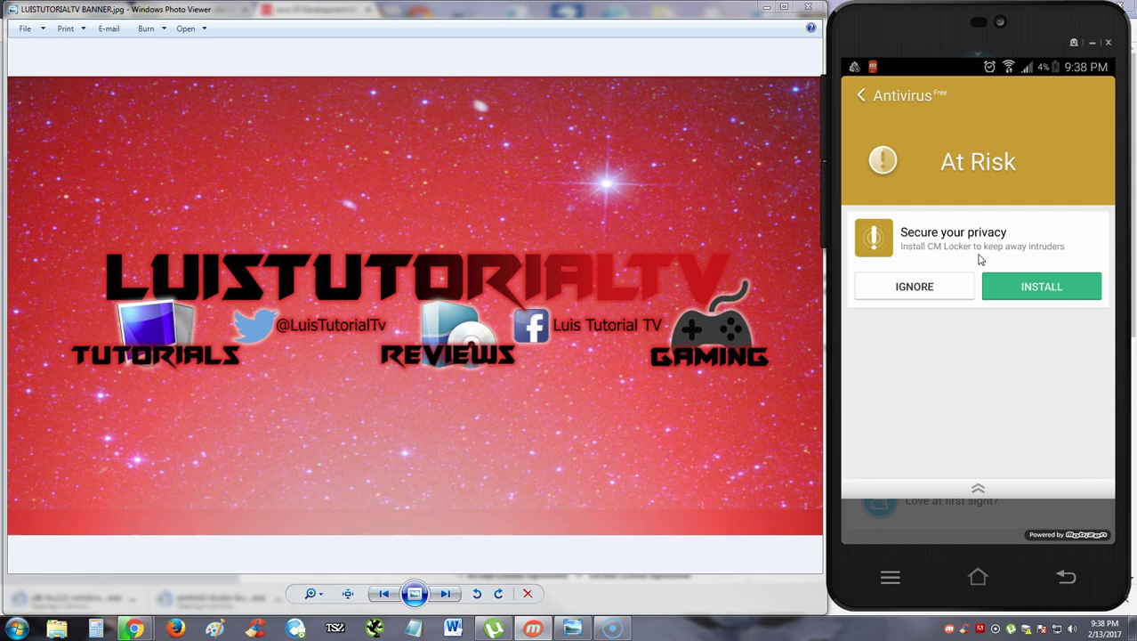
- View the CM Locker page in the Google Play Store from the privacy issue, and return to the Antivirus results without installing it
click(1036, 291)
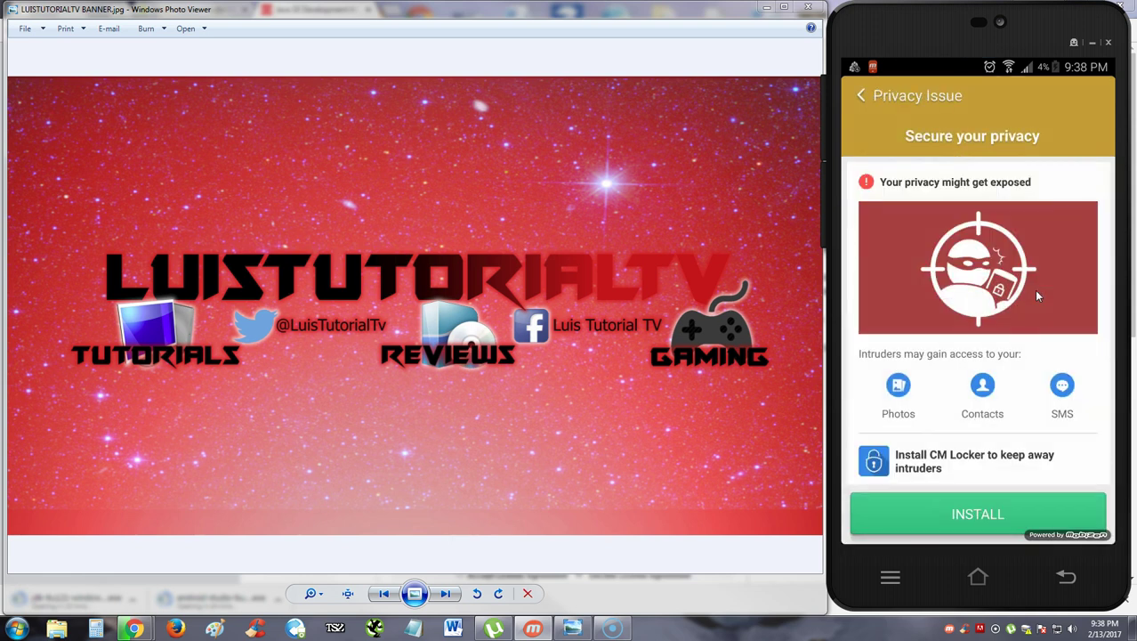
click(979, 510)
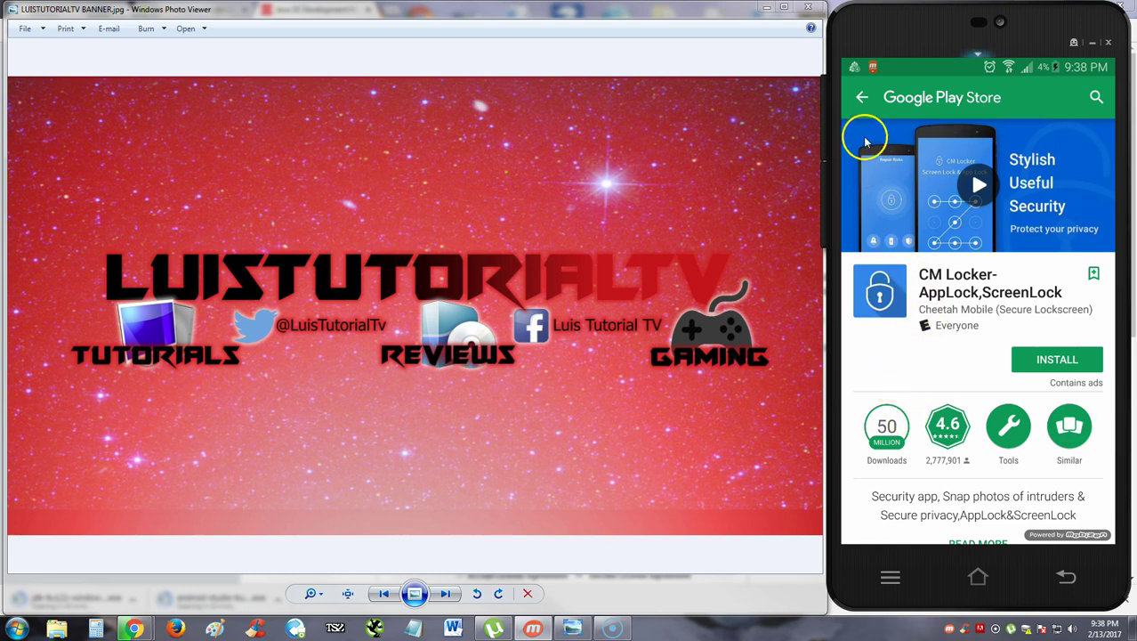
click(863, 97)
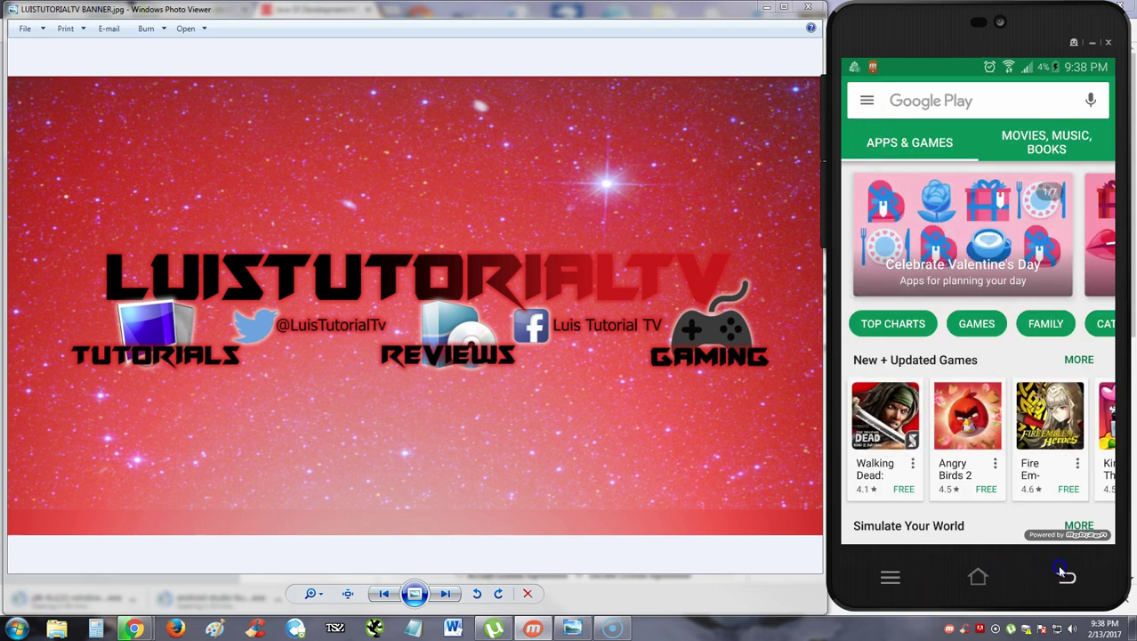
click(1068, 495)
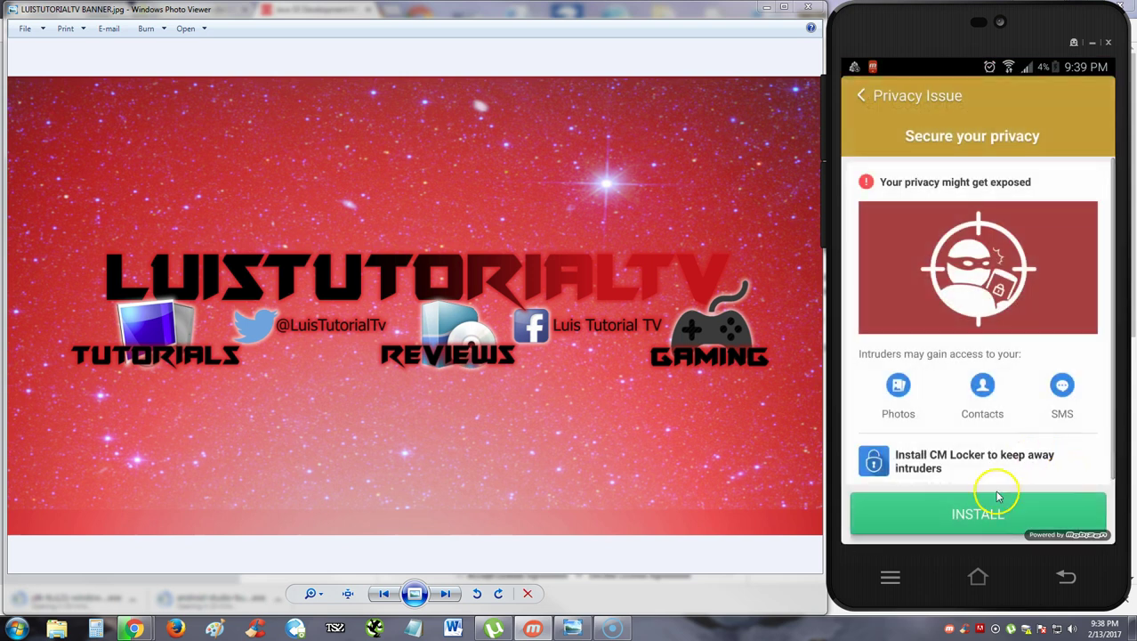
click(859, 97)
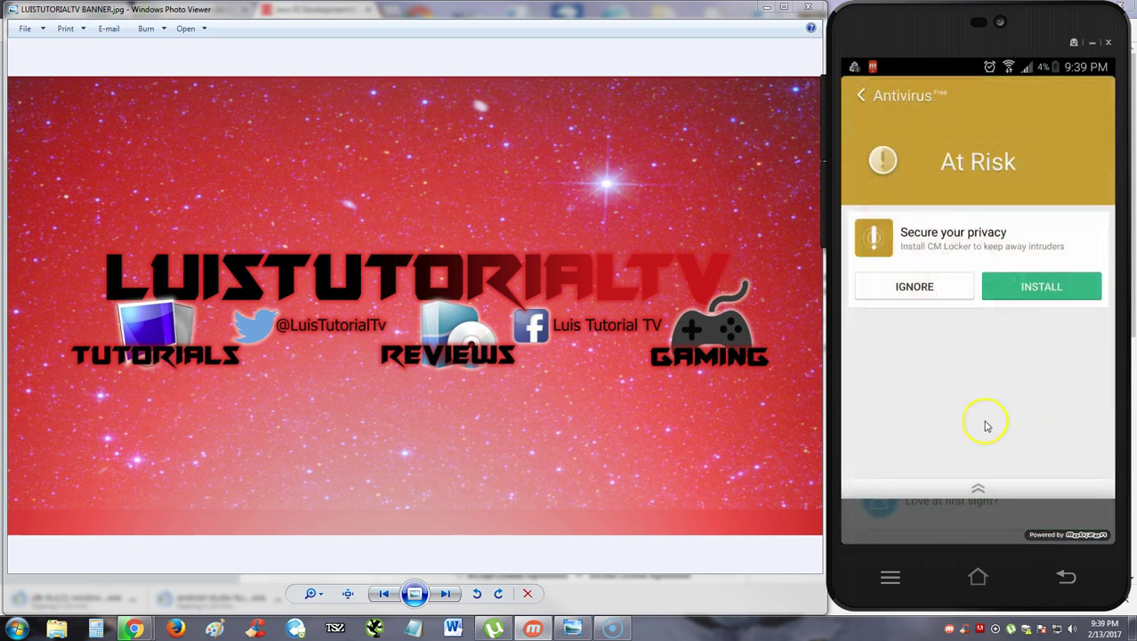
- Ignore the Secure your privacy issue and return to the Clean Master home screen
click(937, 288)
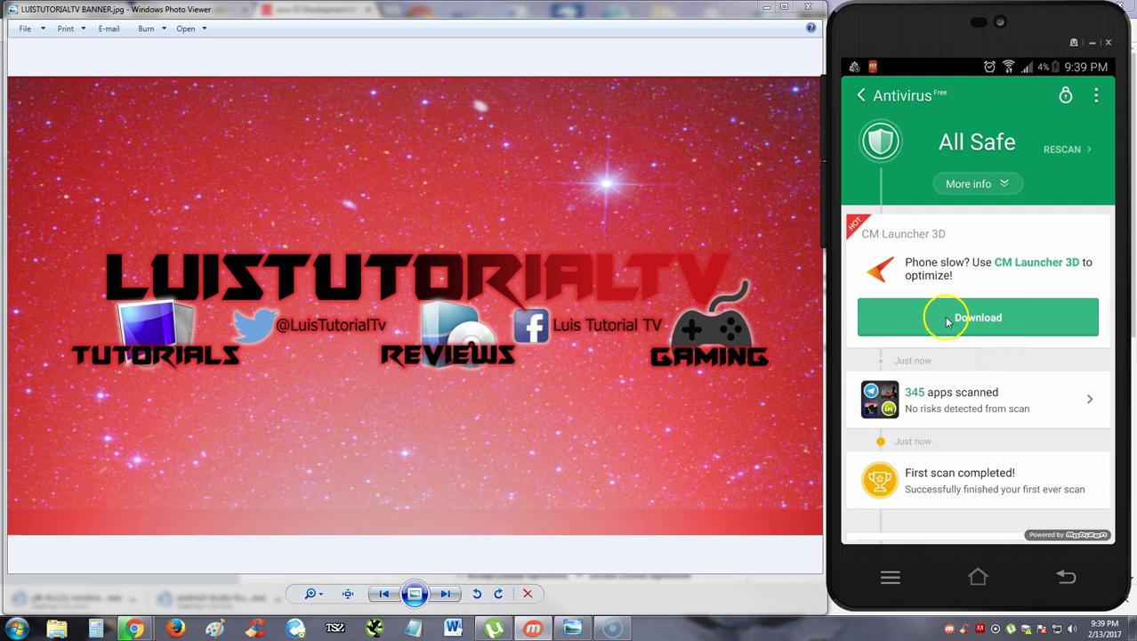
click(862, 96)
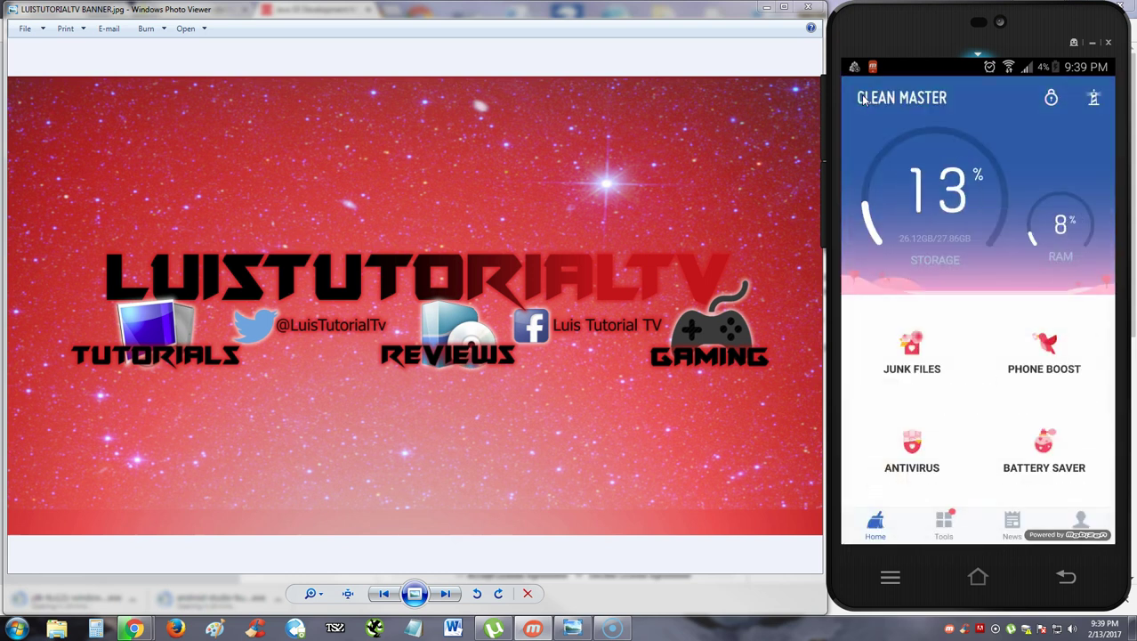
- Reopen Antivirus to review the scan results and the list of safe apps, and return to the results page
click(897, 456)
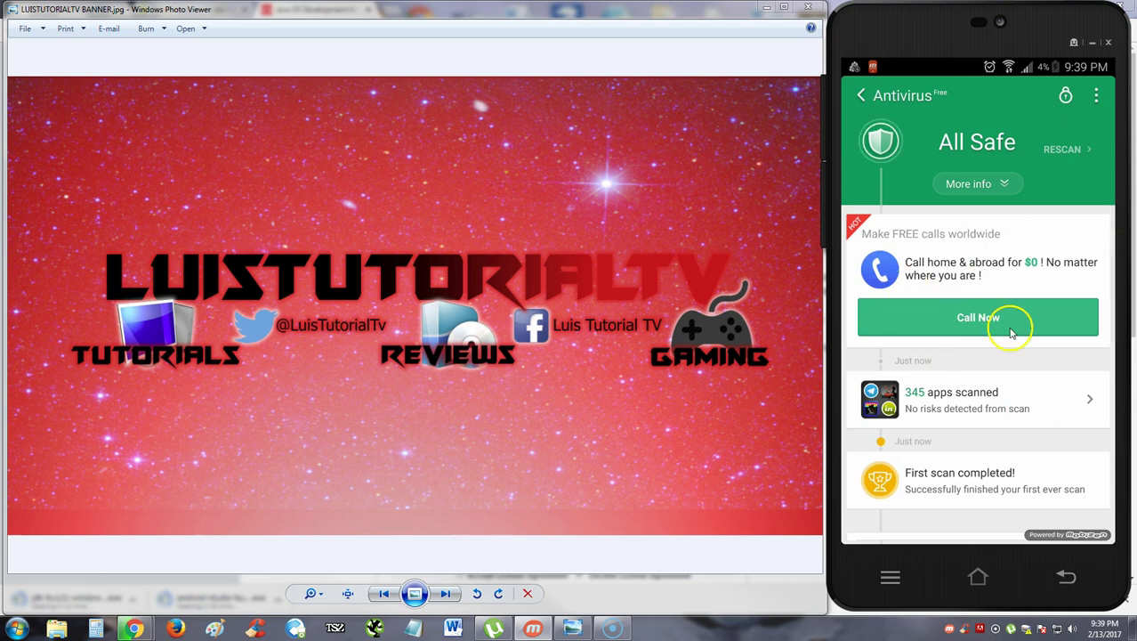
scroll(1012, 334, down, 2)
scroll(1012, 333, down, 2)
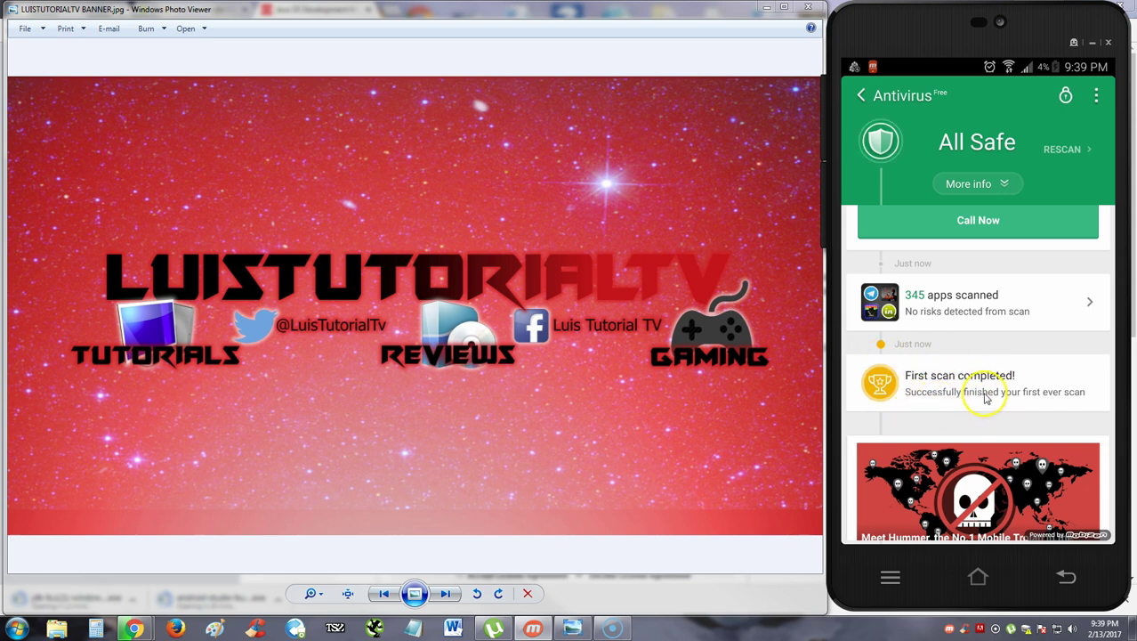
scroll(983, 388, down, 4)
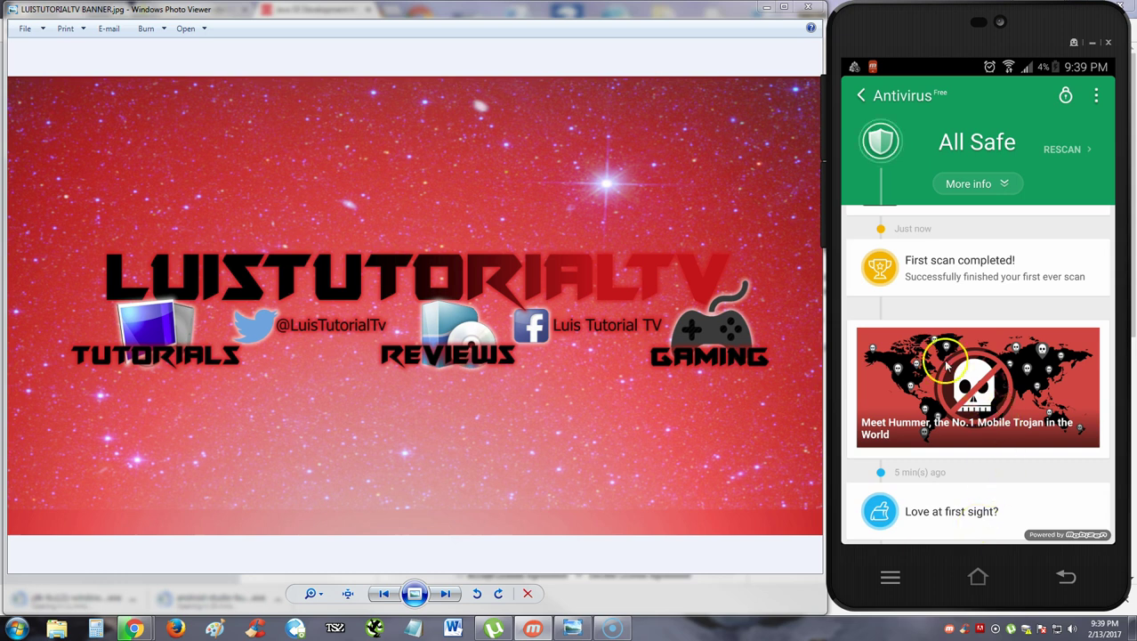
scroll(1012, 416, up, 5)
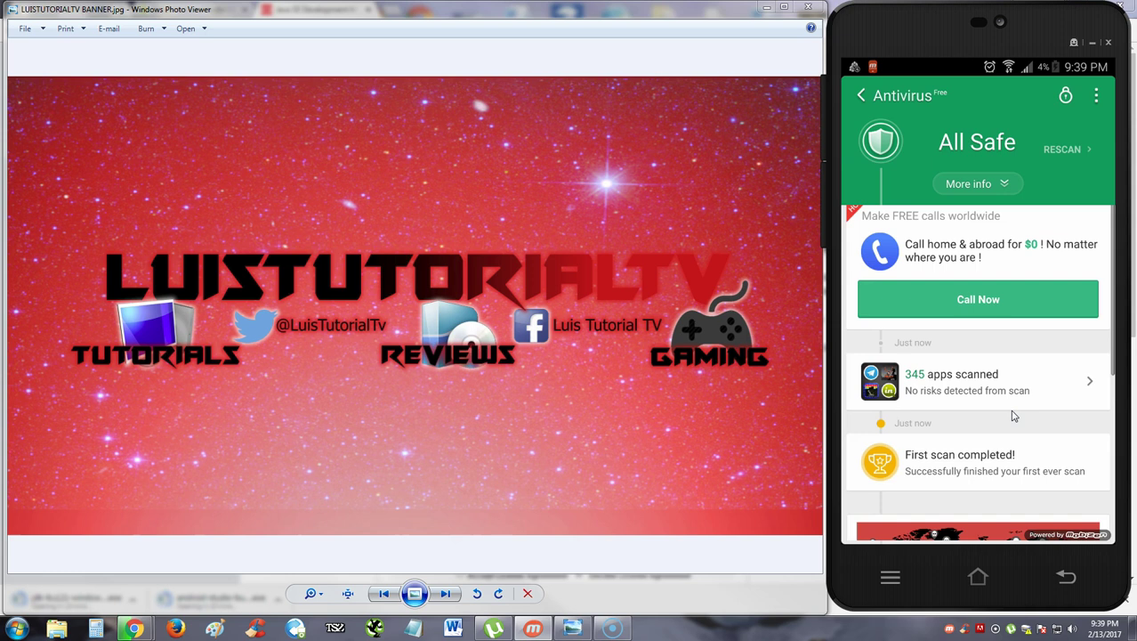
click(1000, 185)
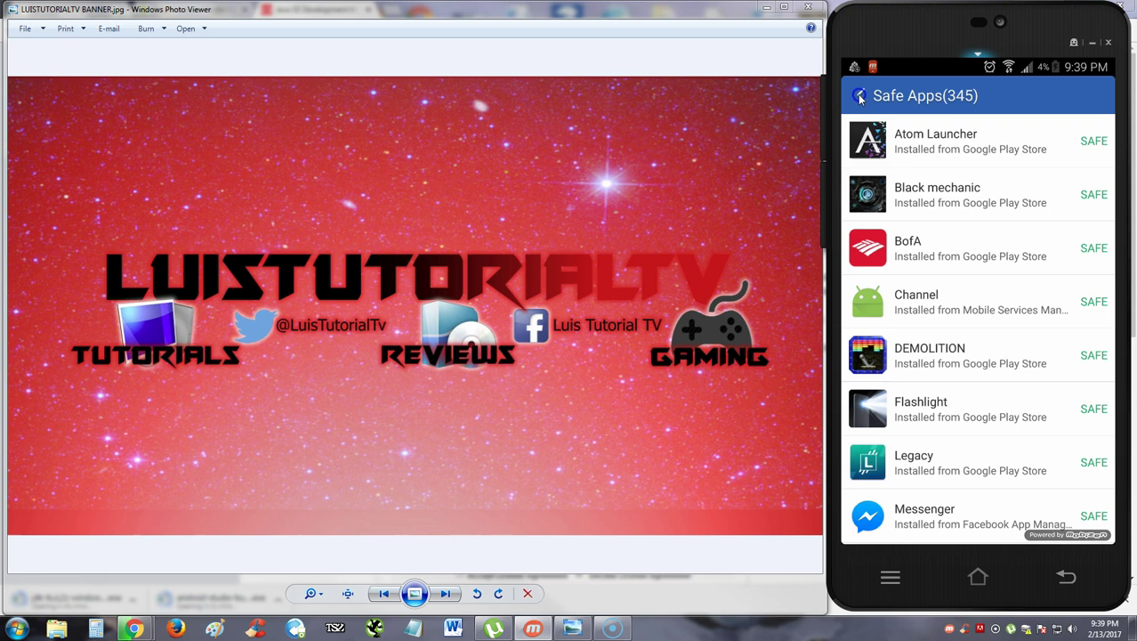
right_click(1048, 447)
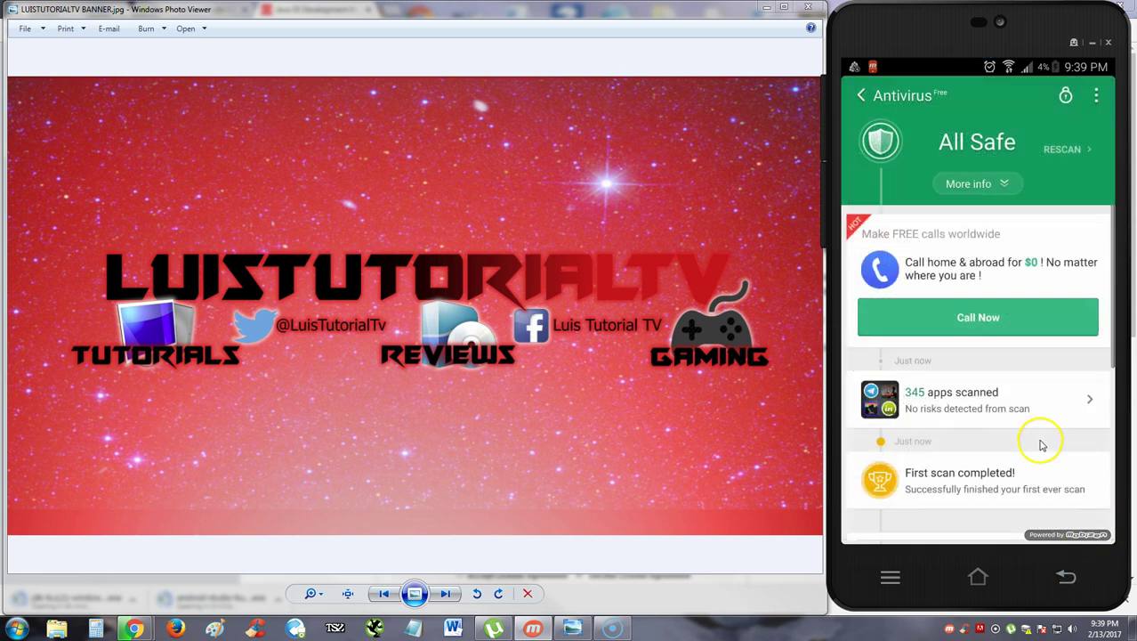
- Rescan the phone with Antivirus and return to the home screen
click(1093, 207)
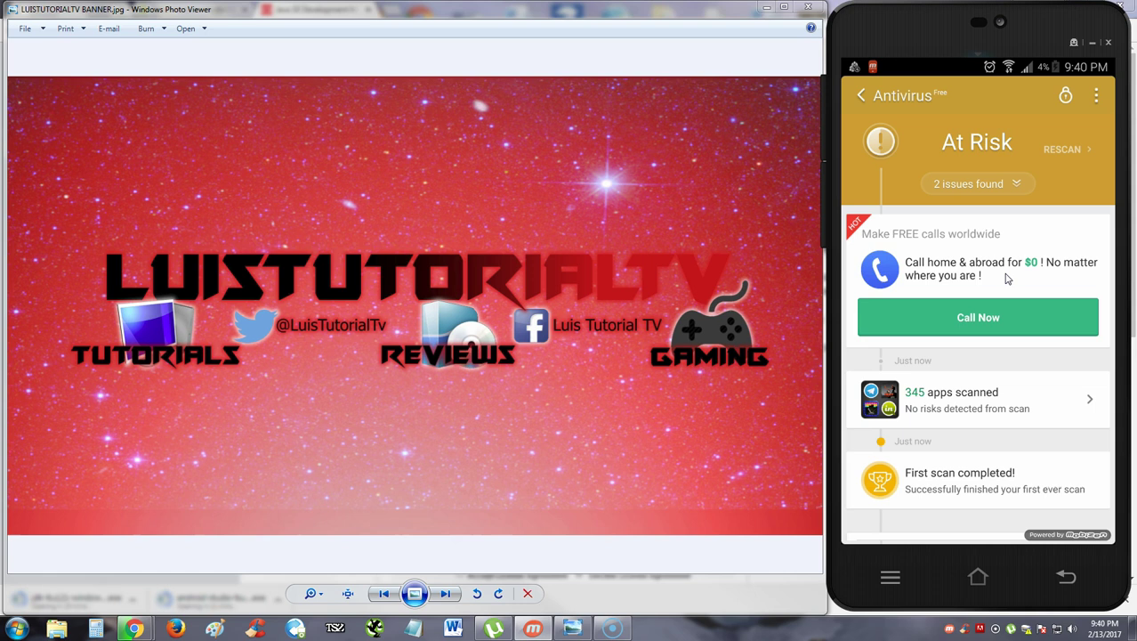
click(861, 92)
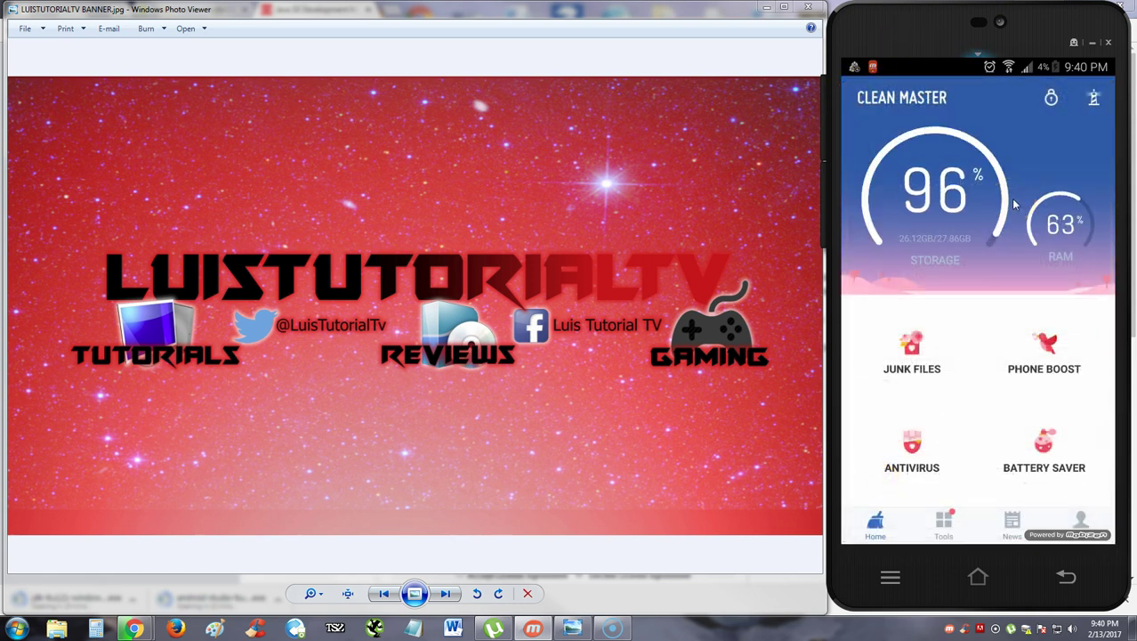
- Optimize the 9 running apps in Battery Saver to save power, and return to the home screen
click(1042, 444)
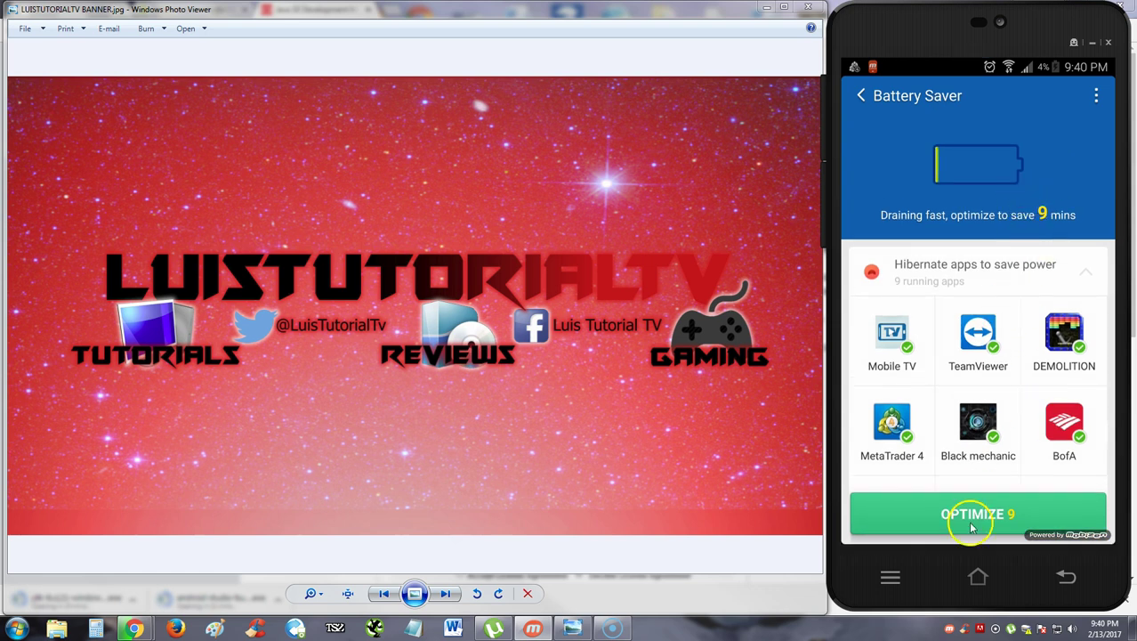
click(1038, 489)
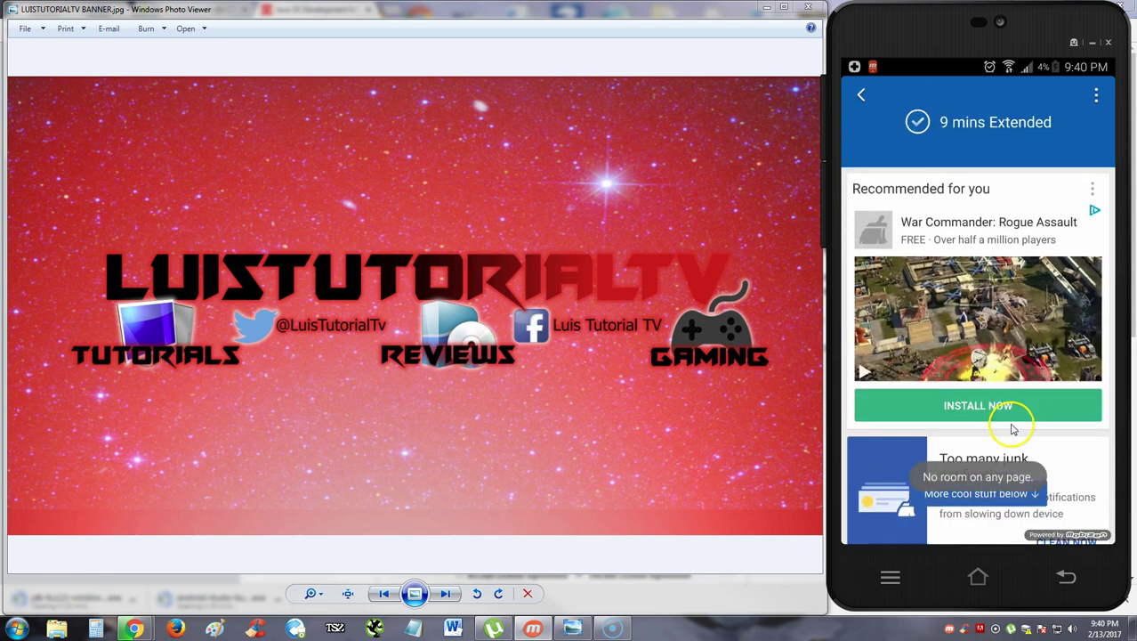
click(862, 95)
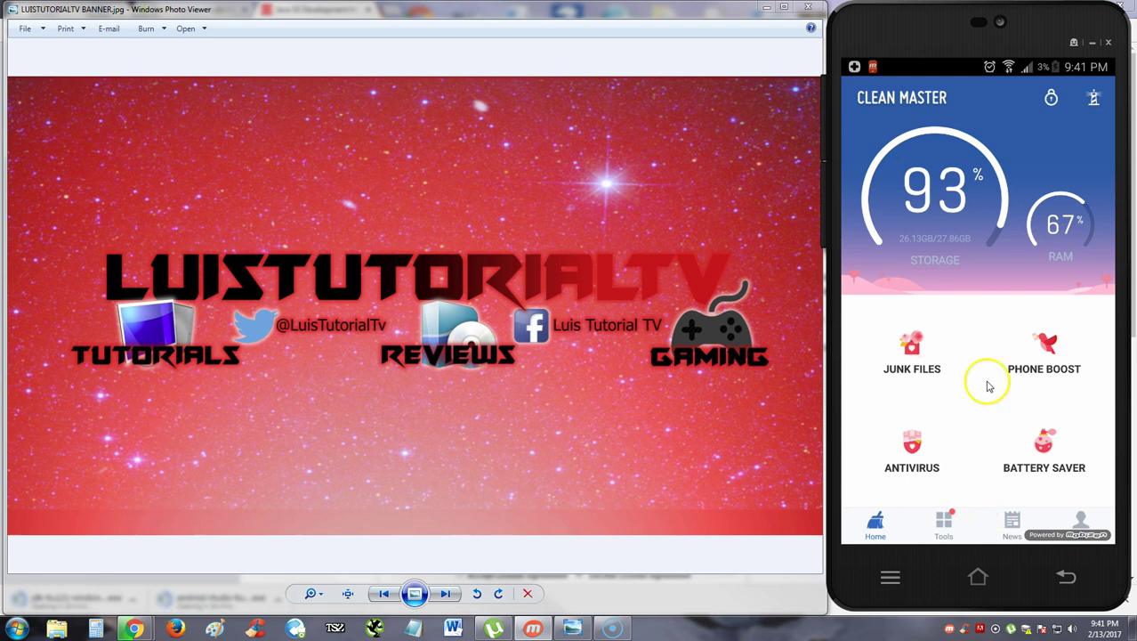
- In the Charge Master settings, turn off View the latest news and Use my wallpaper, and return to the Tools list
click(948, 527)
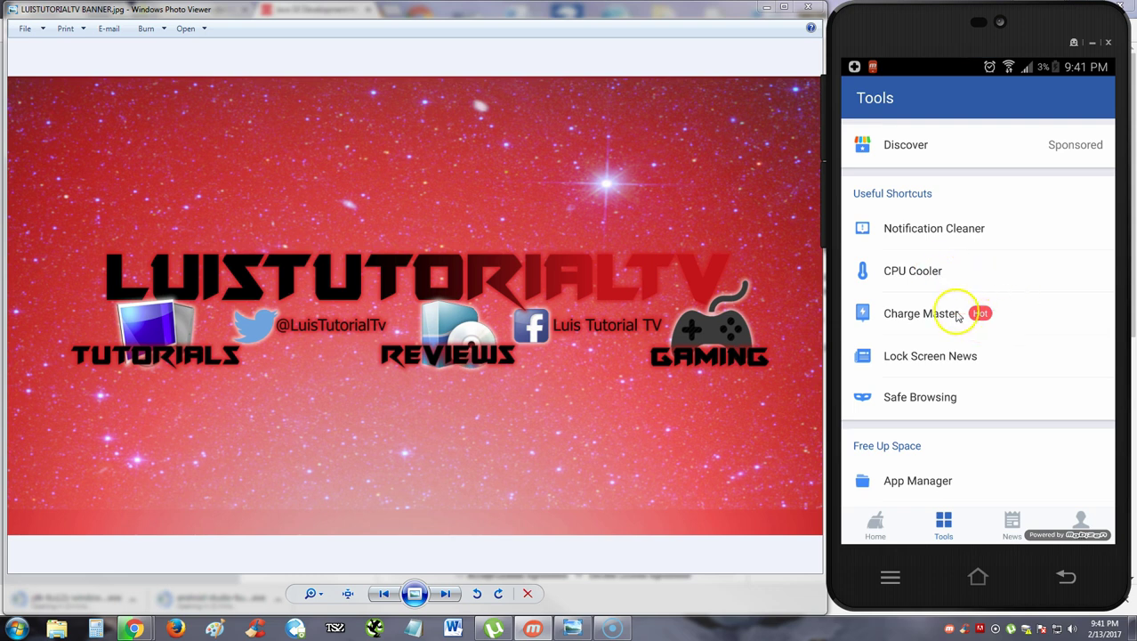
click(964, 325)
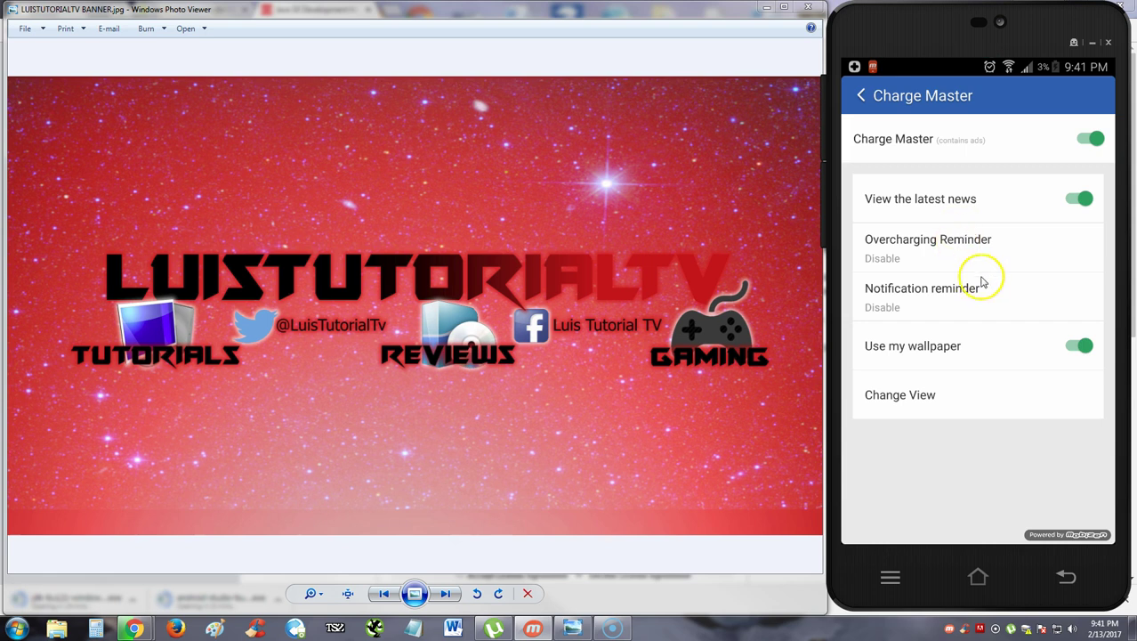
click(1078, 200)
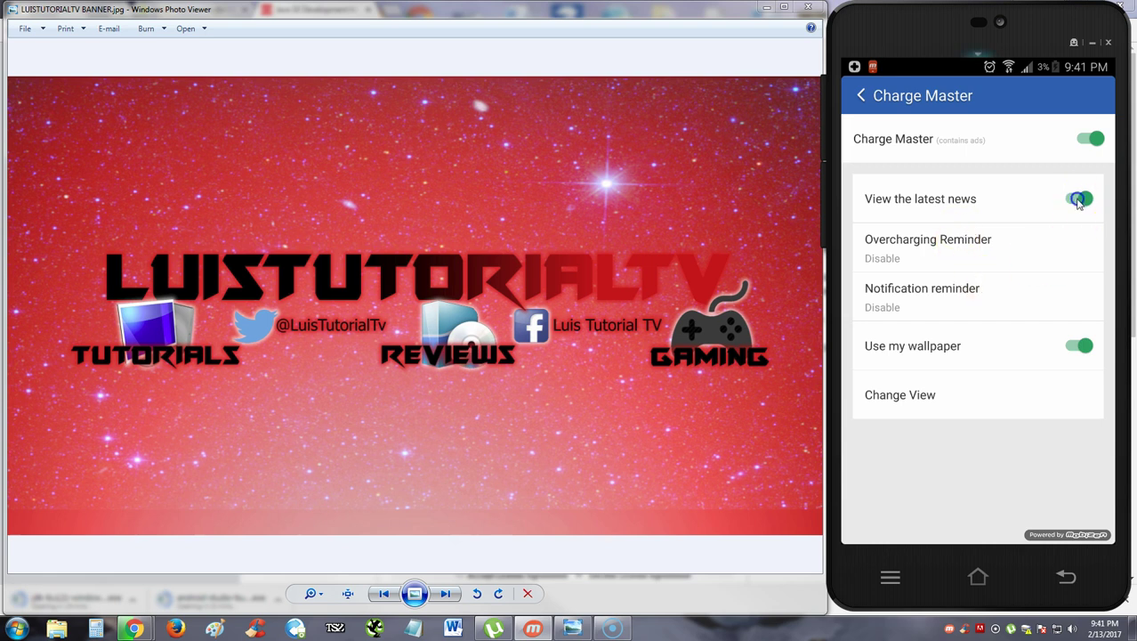
click(1075, 349)
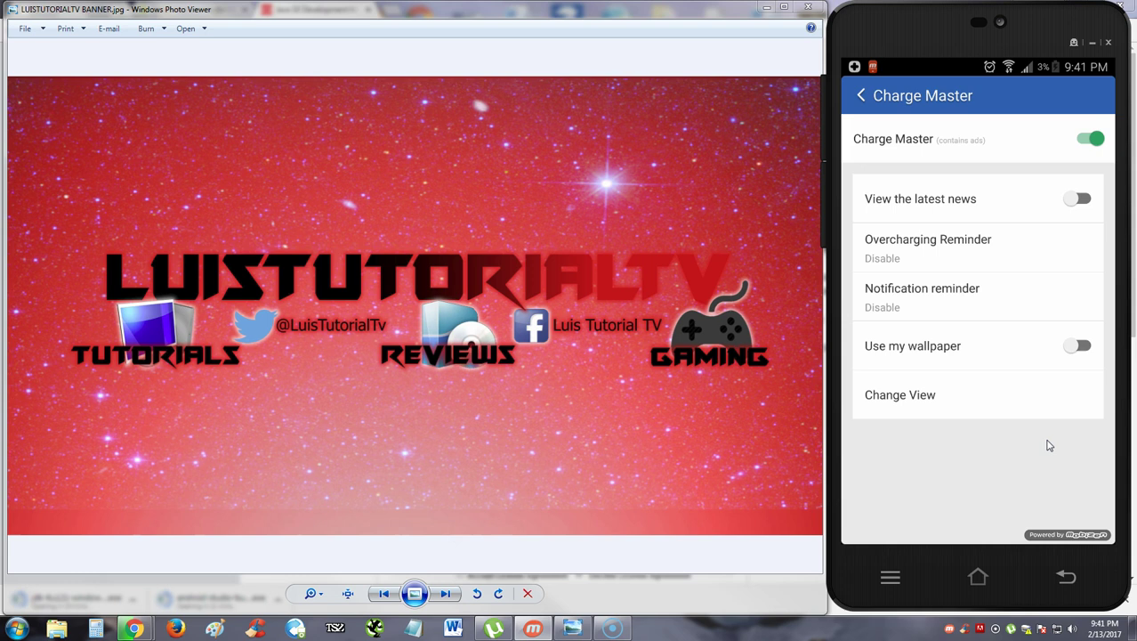
click(861, 95)
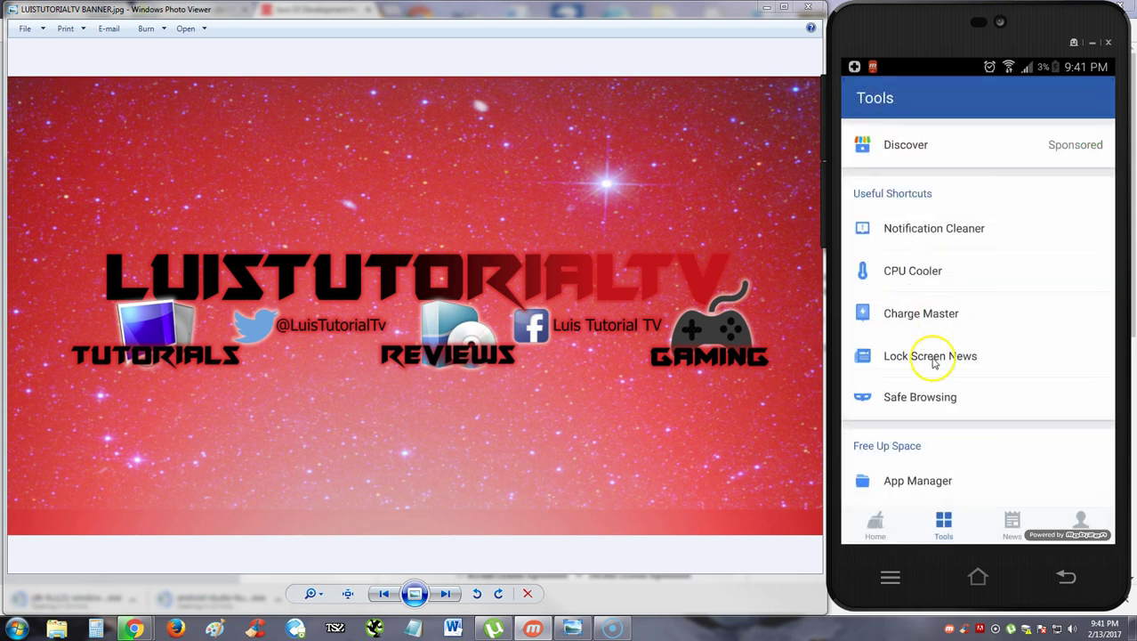
- View the Lock Screen News introduction and return to the Tools list without trying the feature
click(984, 367)
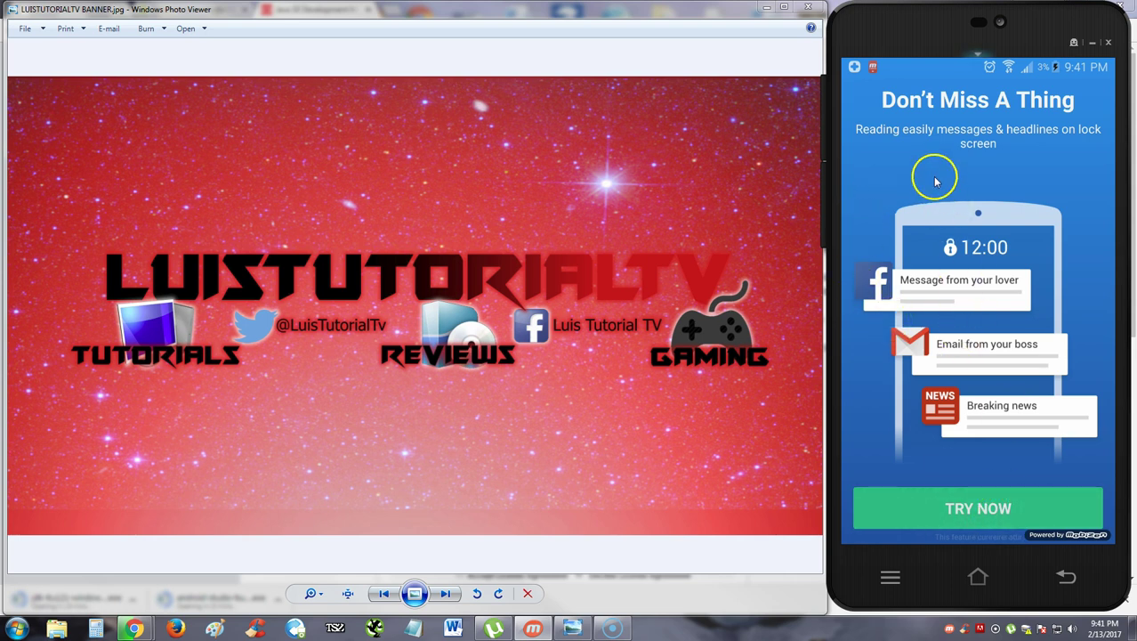
click(1045, 444)
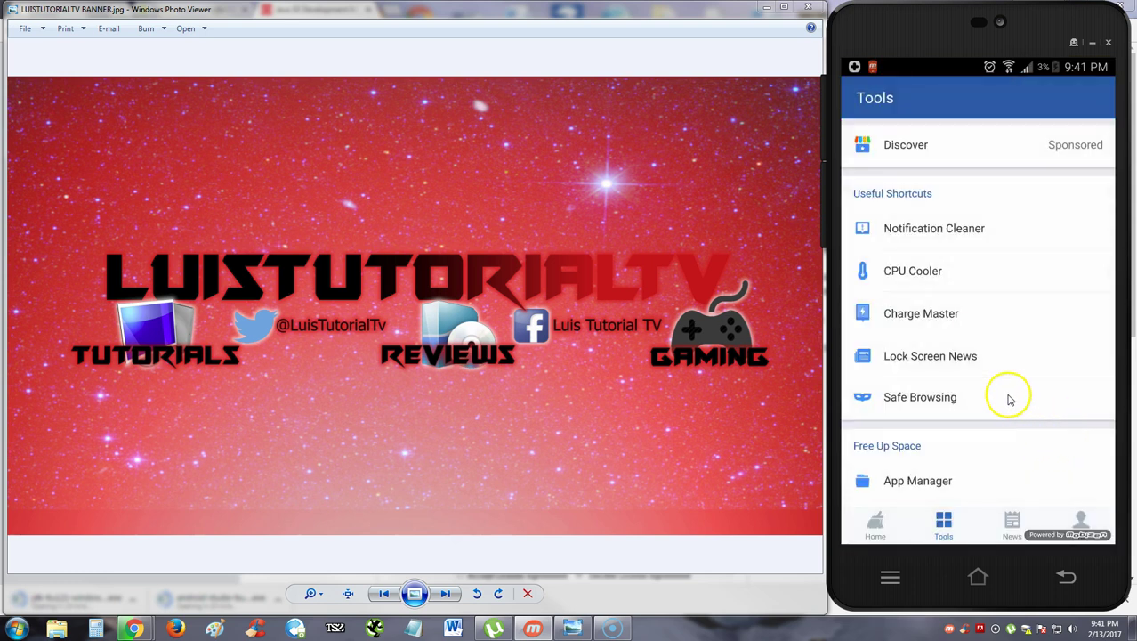
- Open Safe Browsing from the Useful Shortcuts and return to the Tools list
scroll(1010, 399, down, 1)
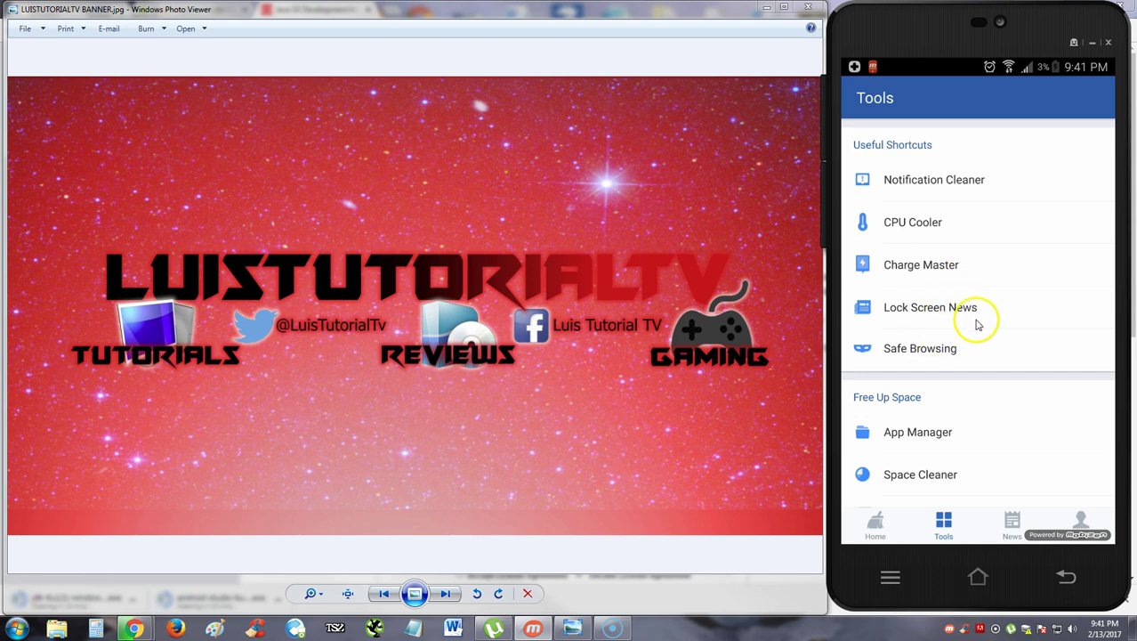
scroll(952, 338, down, 1)
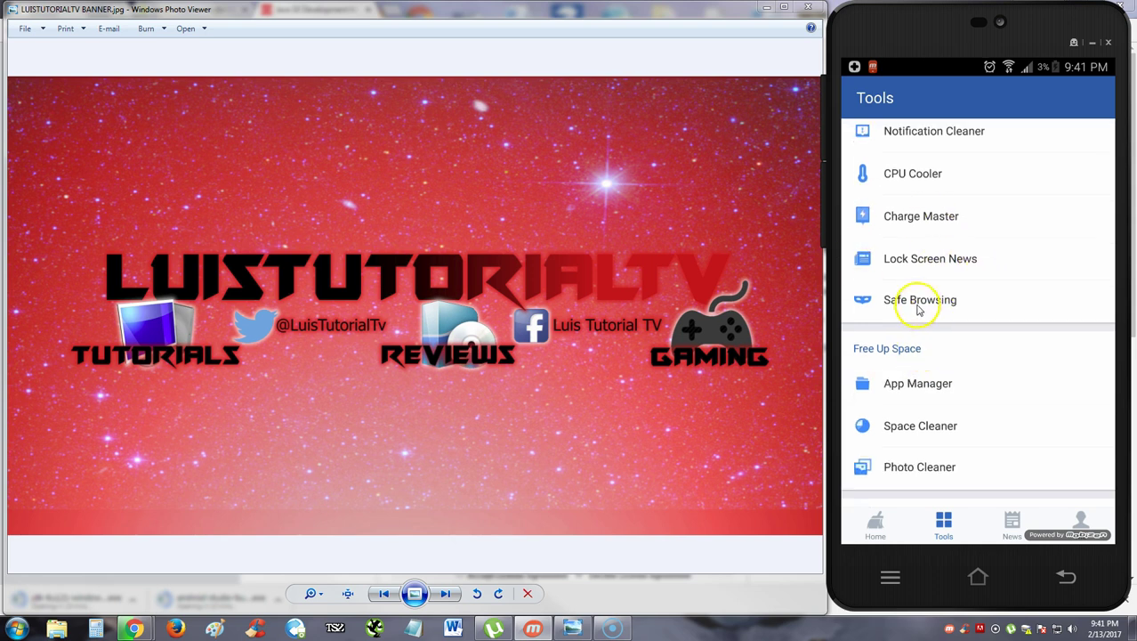
click(982, 329)
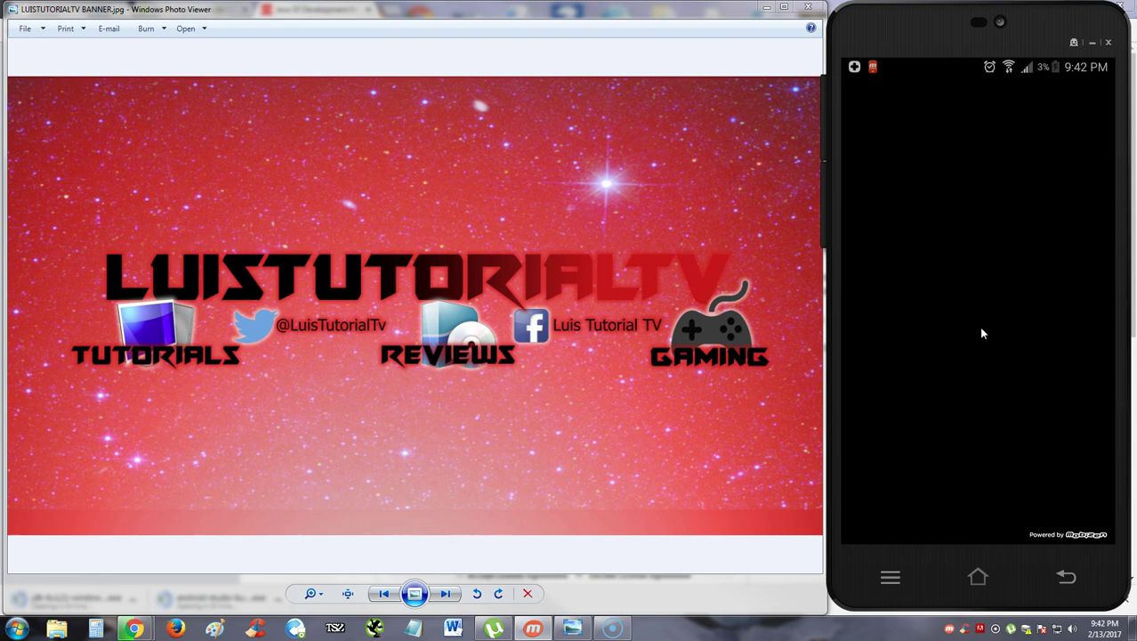
drag(1058, 508, 1071, 582)
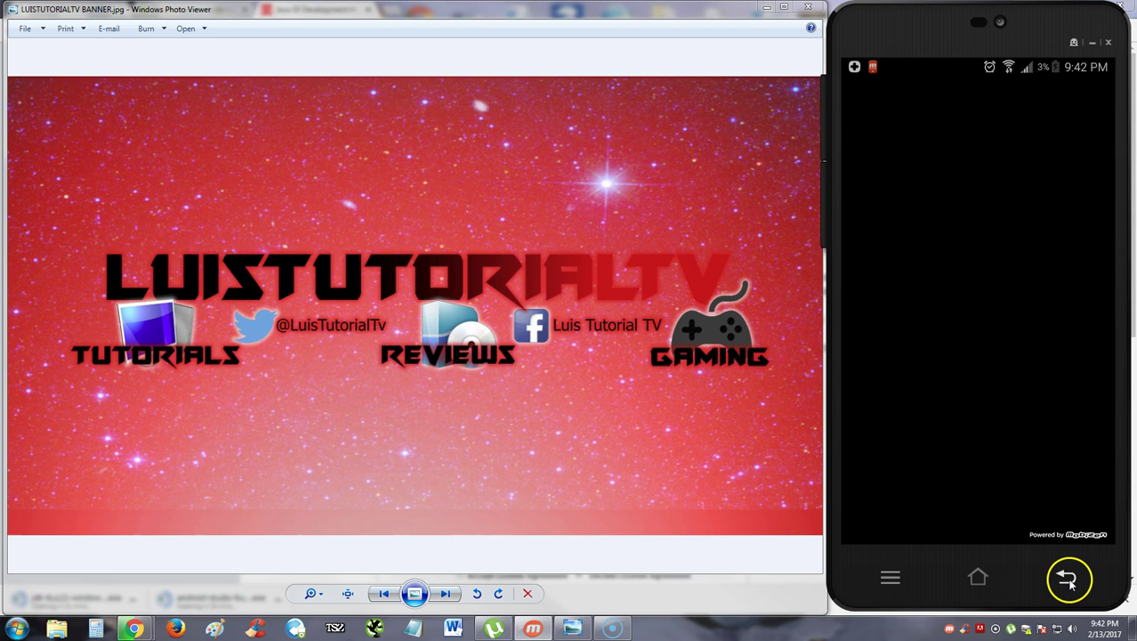
click(1075, 501)
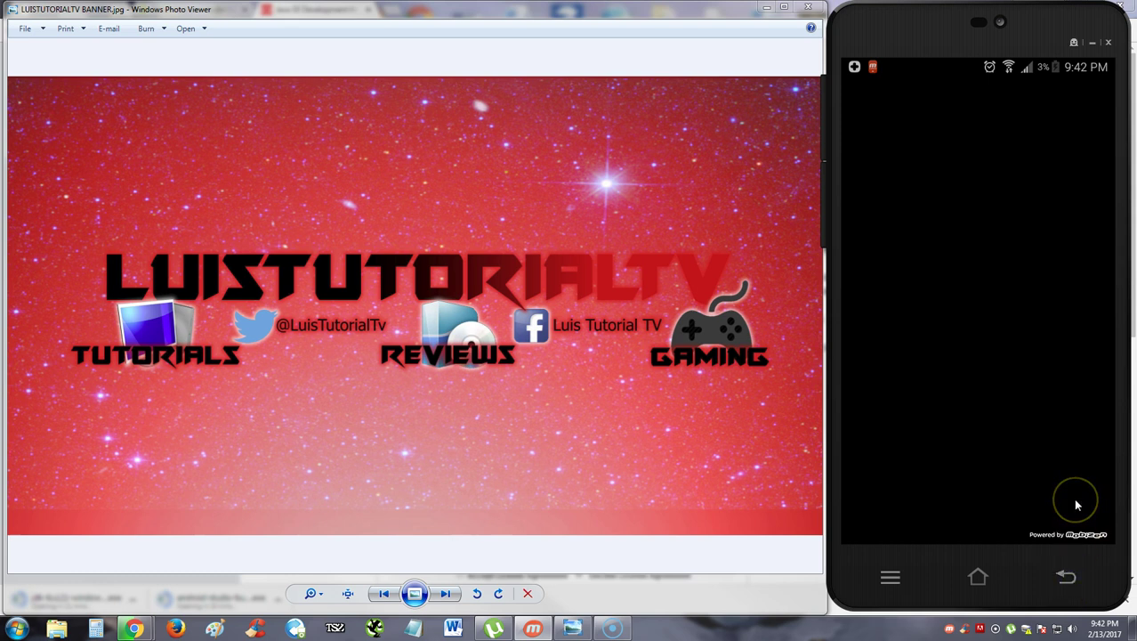
click(1010, 348)
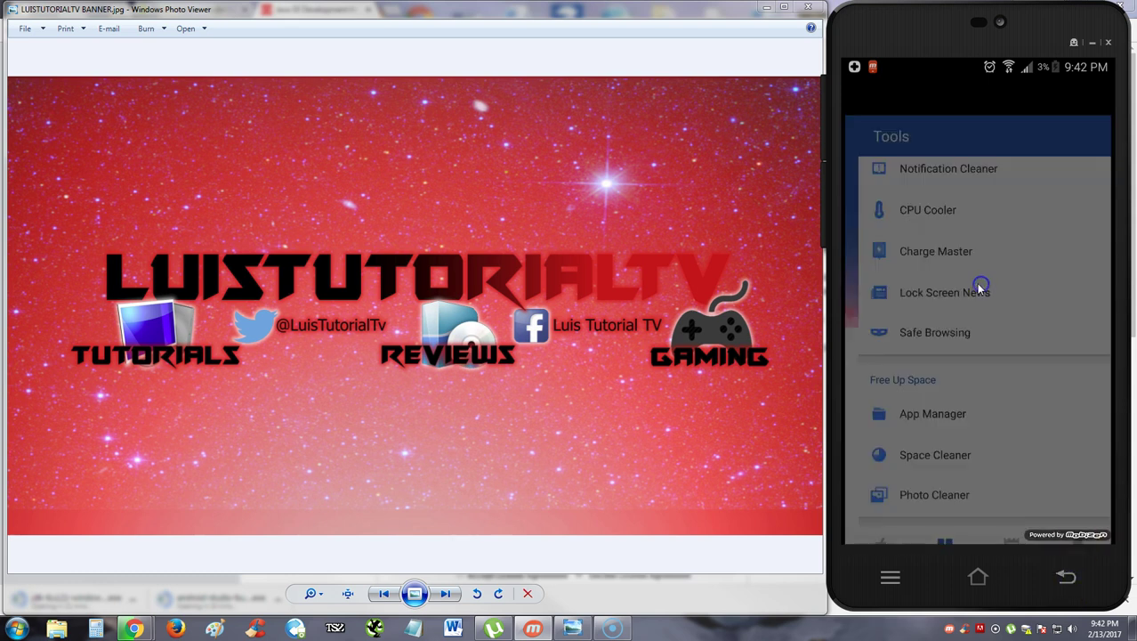
drag(1010, 292, 977, 288)
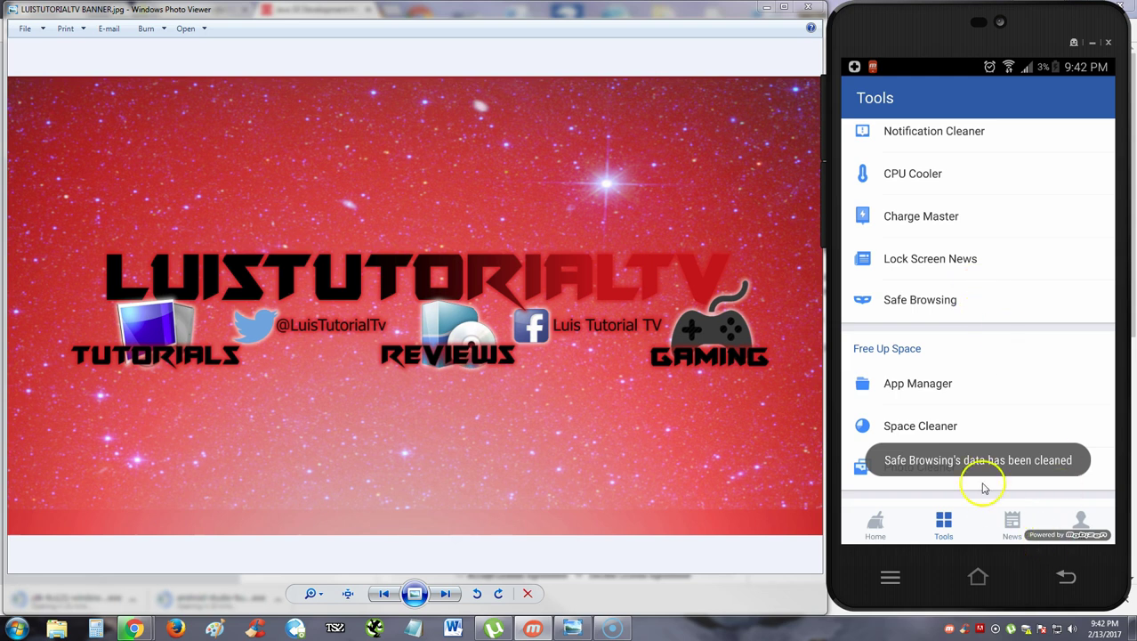
click(978, 320)
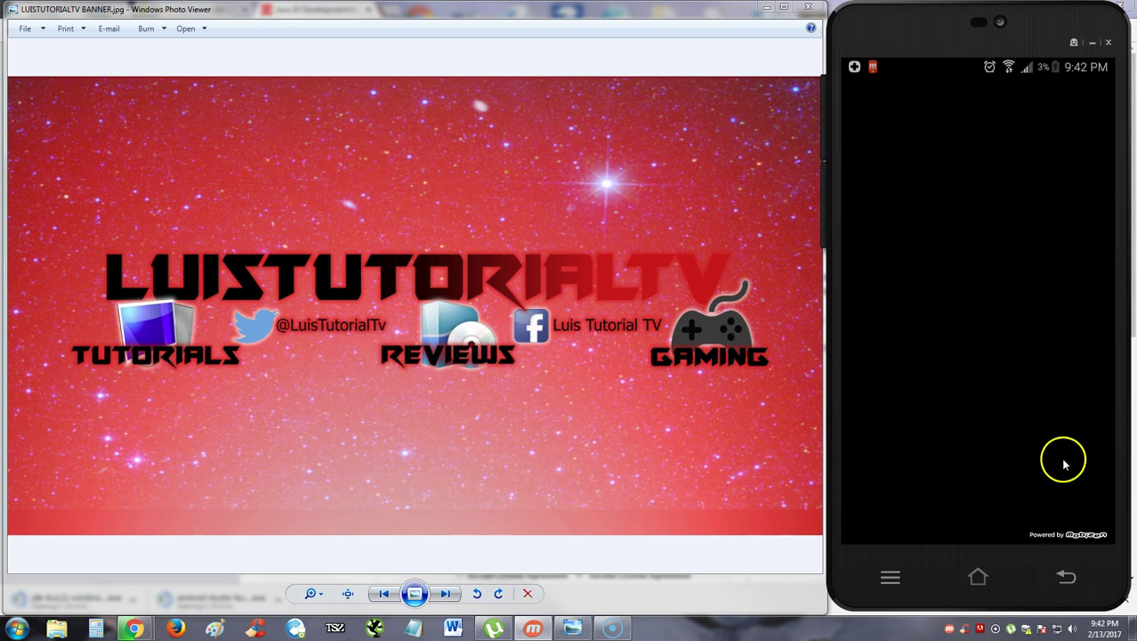
click(1068, 579)
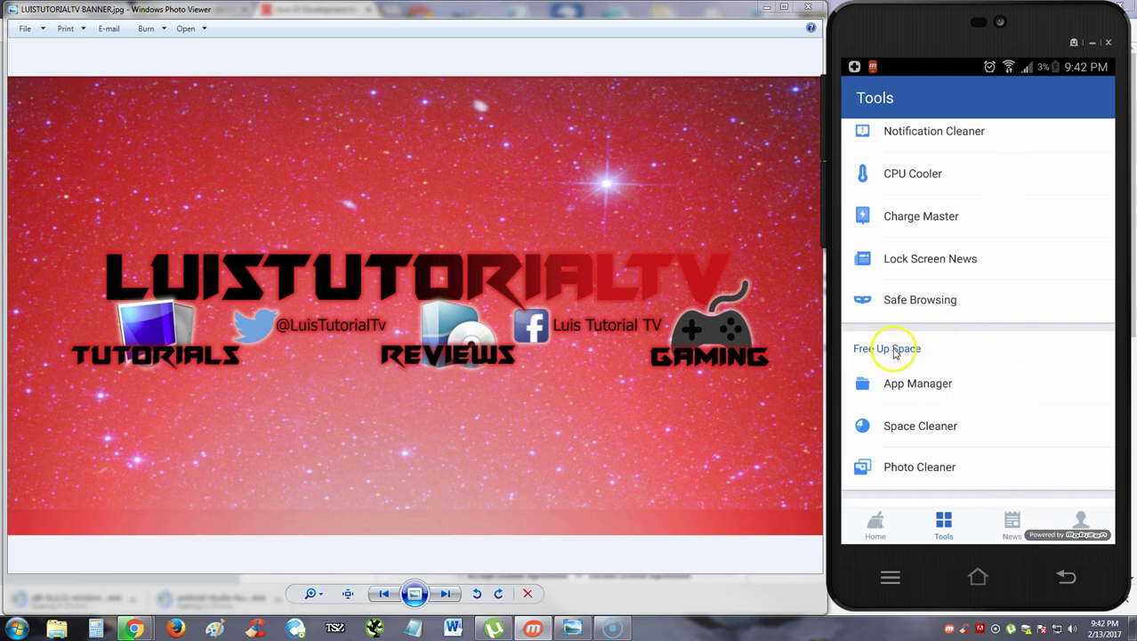
- Open App Manager from the Free Up Space tools
click(905, 389)
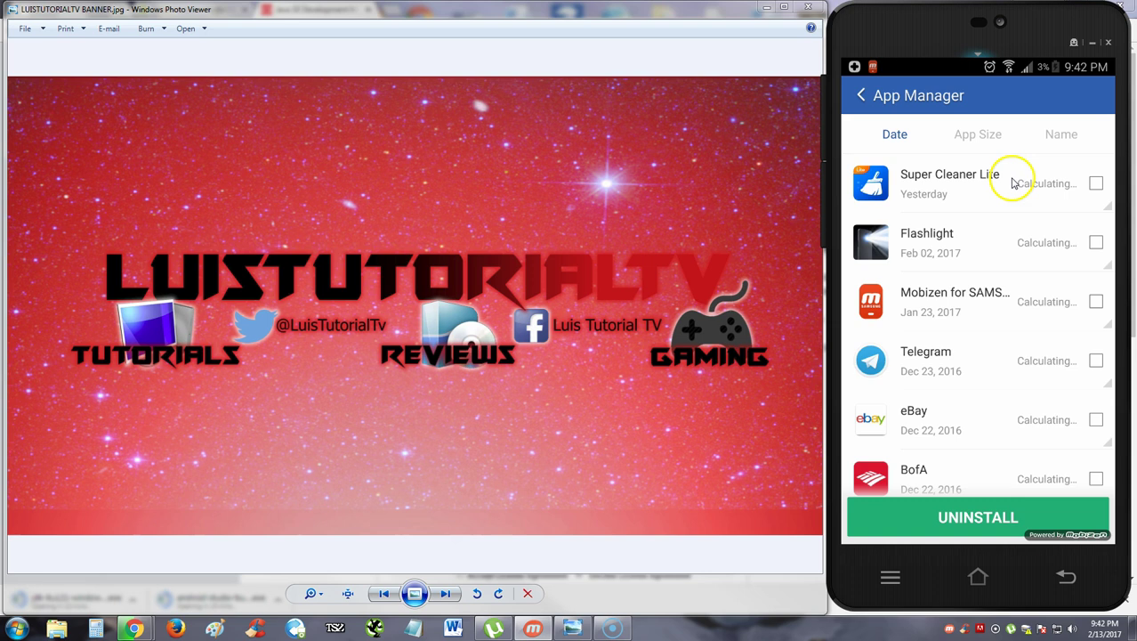
click(1094, 249)
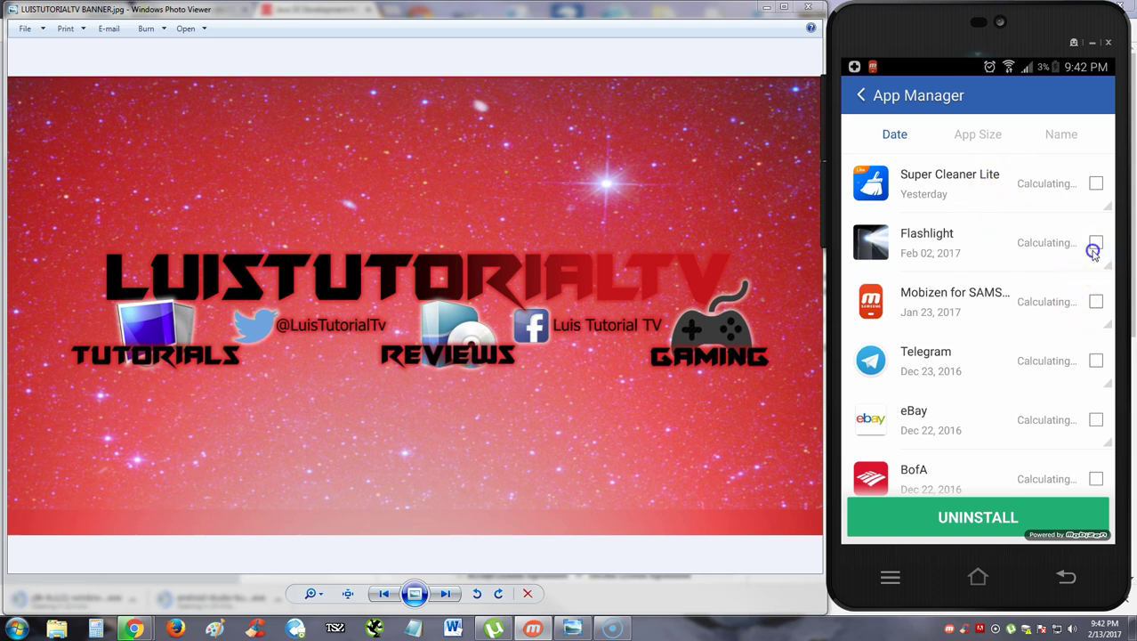
click(1093, 302)
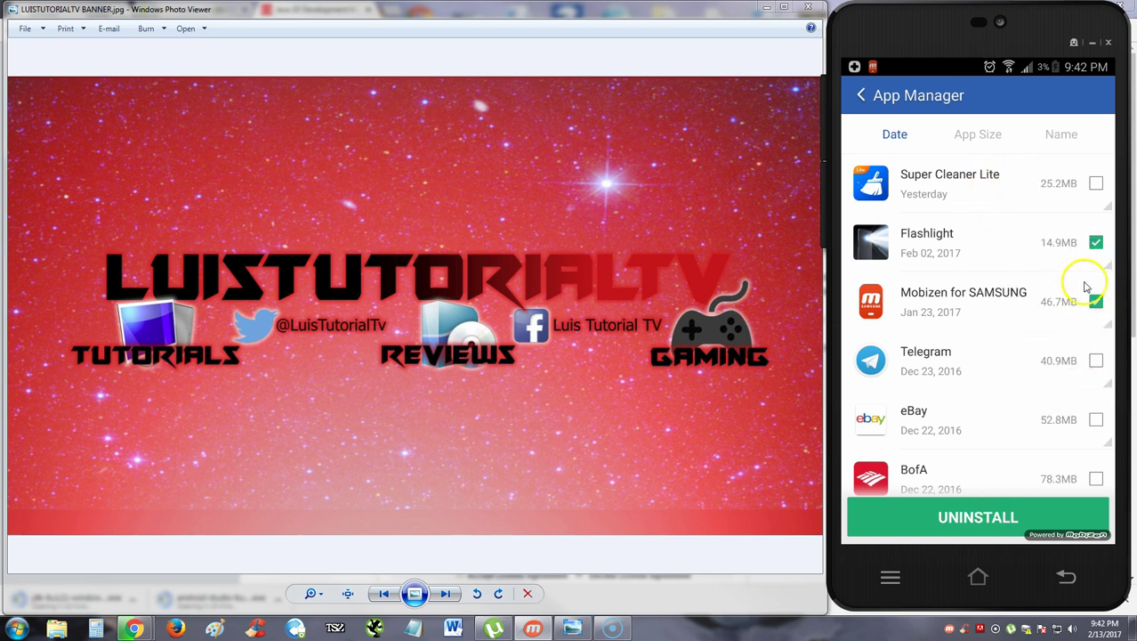
click(1095, 302)
click(1095, 243)
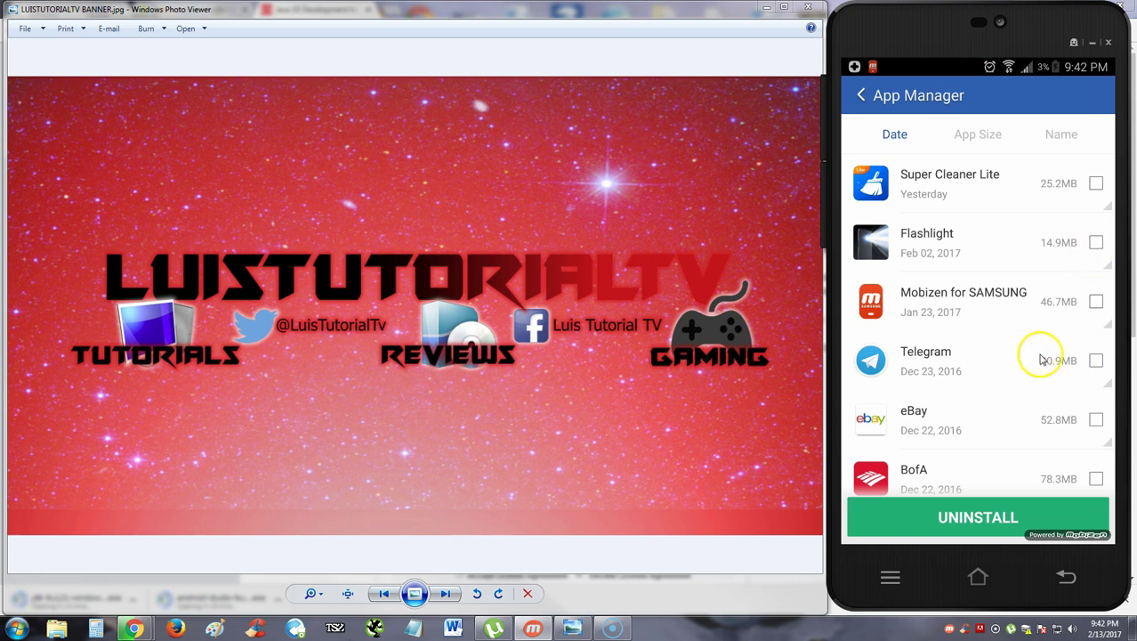
- Uninstall Telegram through App Manager and return to the Tools list
scroll(1028, 352, down, 1)
scroll(1025, 354, down, 1)
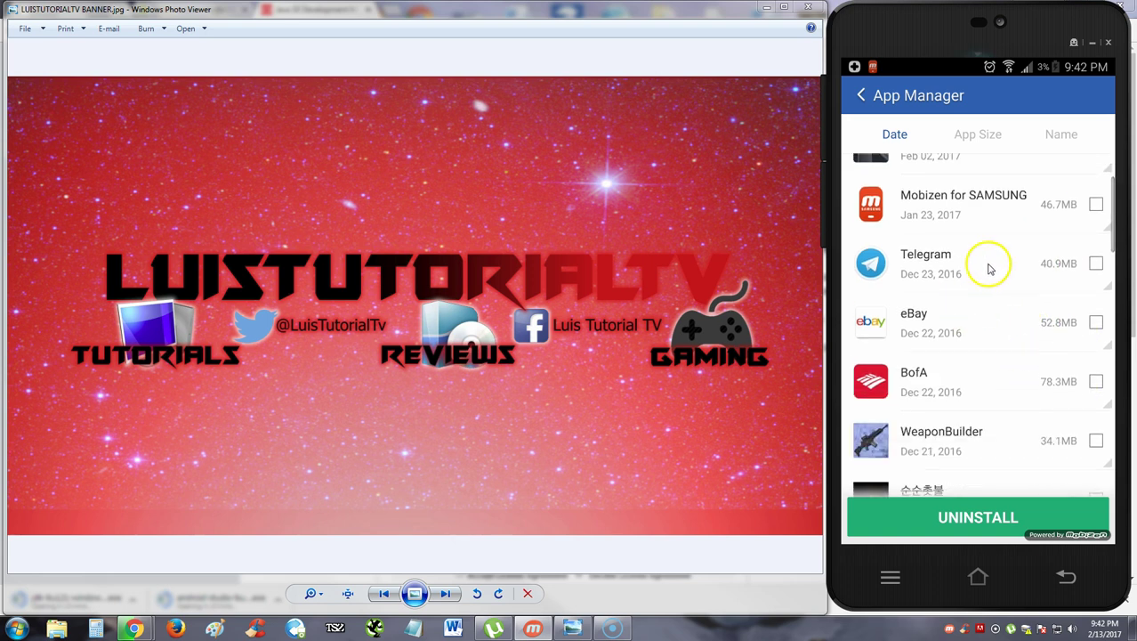
click(1096, 263)
click(1003, 520)
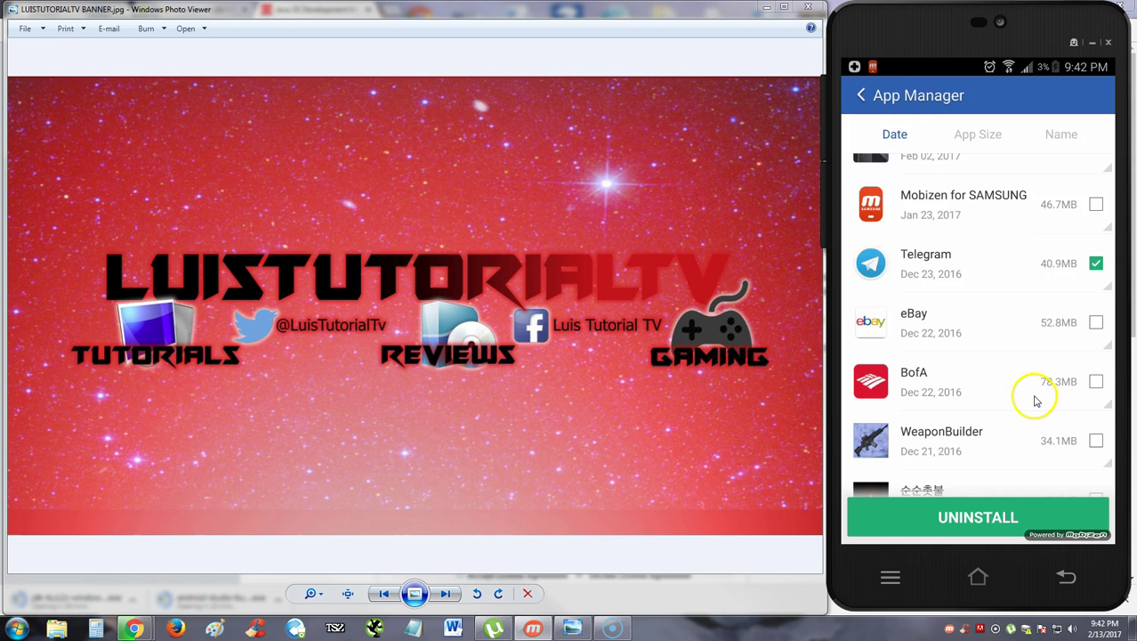
click(1029, 342)
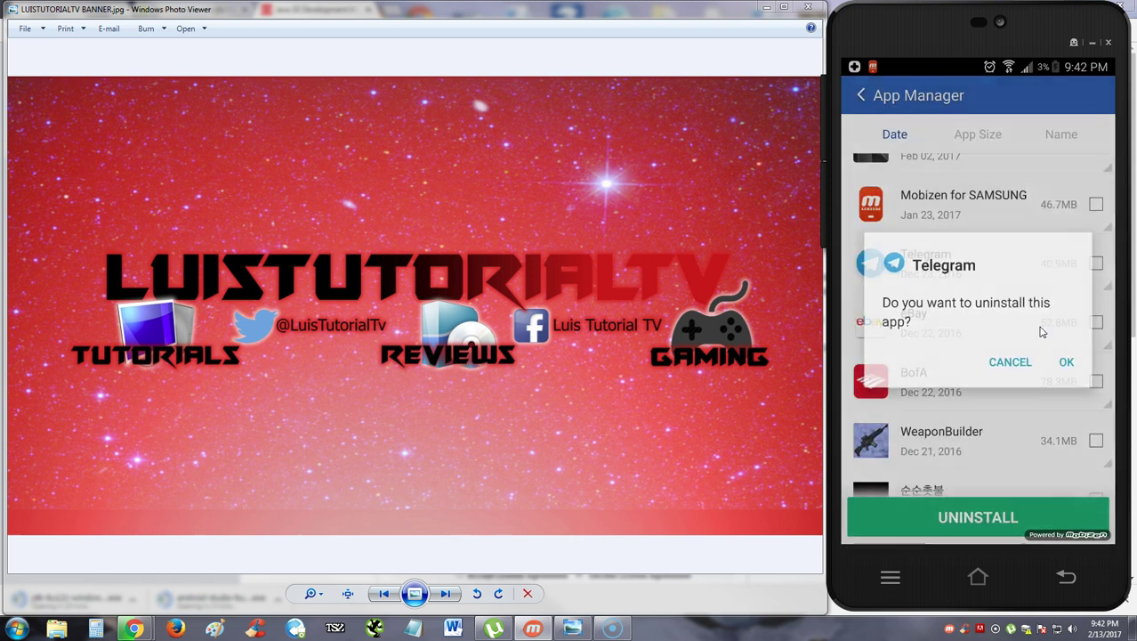
click(1065, 361)
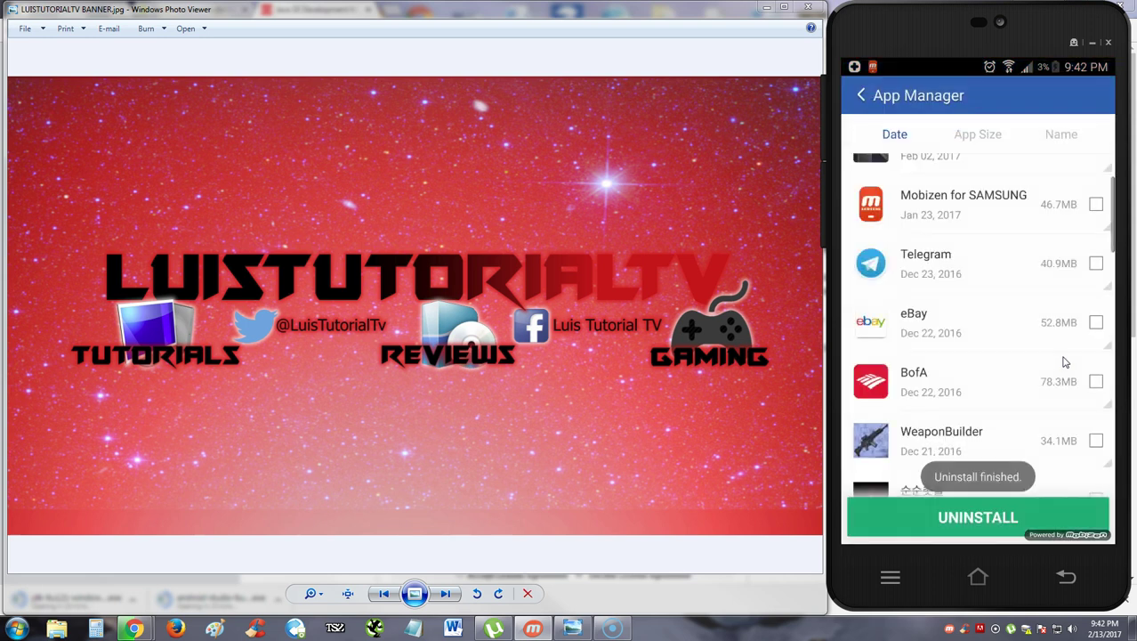
click(1050, 352)
click(1017, 414)
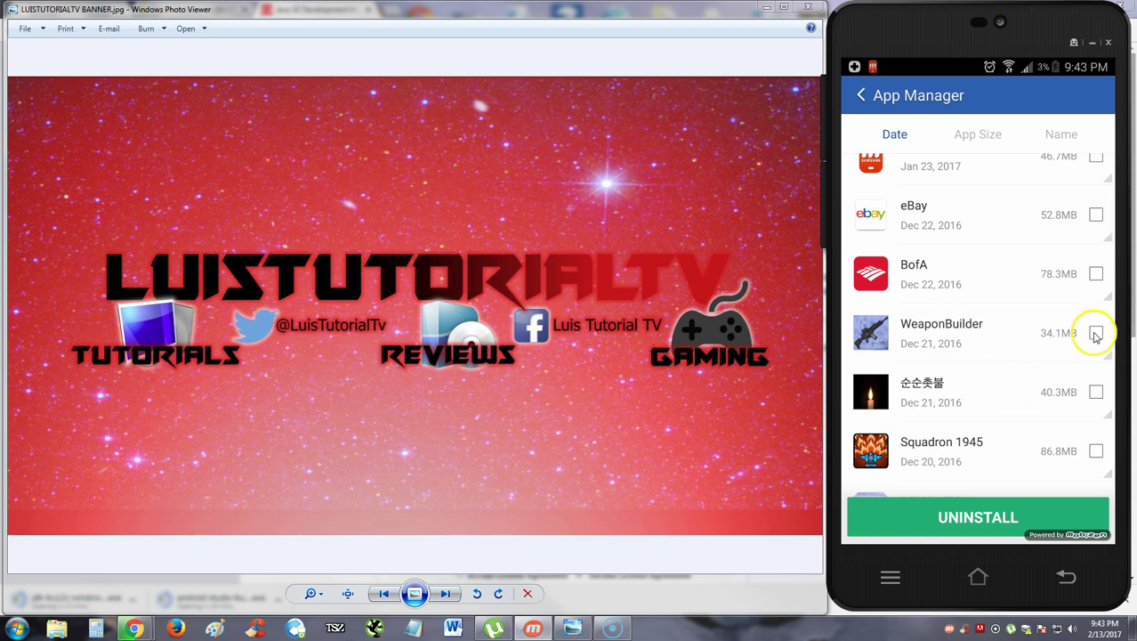
scroll(997, 384, up, 3)
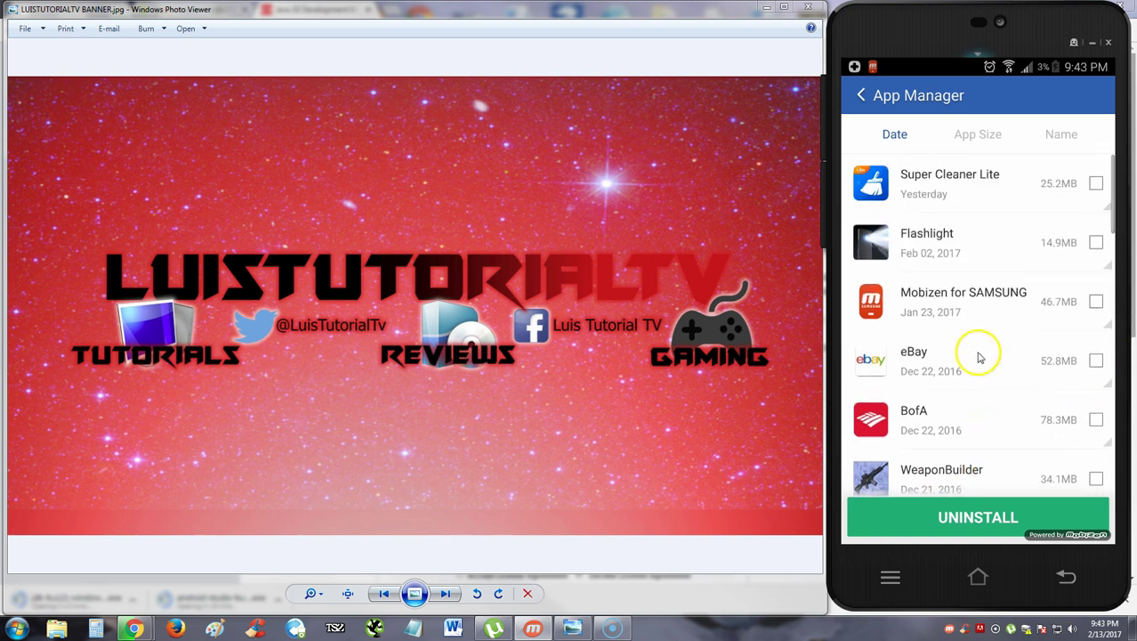
click(867, 105)
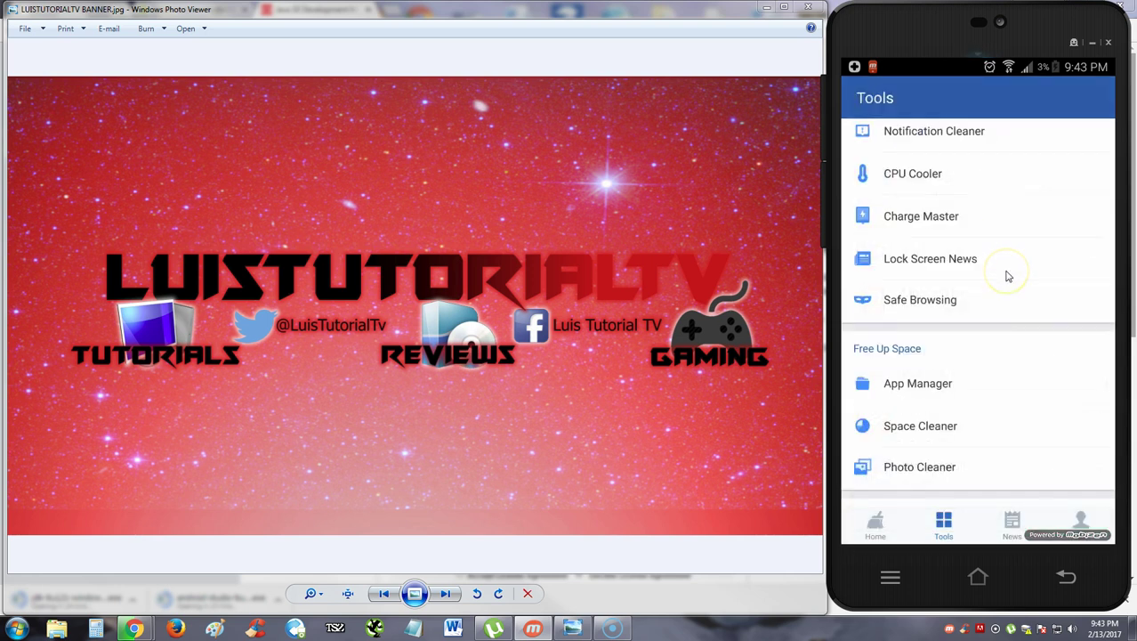
- Scan storage with Space Cleaner, review its cleanup suggestions for photos, apps, big files, videos, audio and downloads, and return to the Tools list
scroll(1030, 328, down, 1)
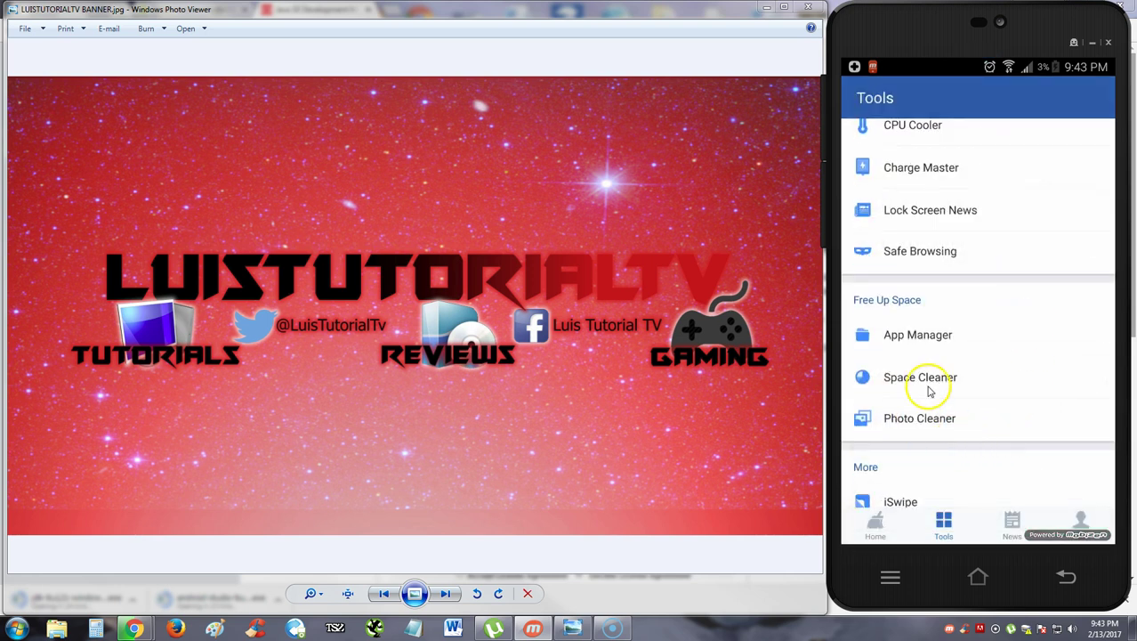
click(990, 384)
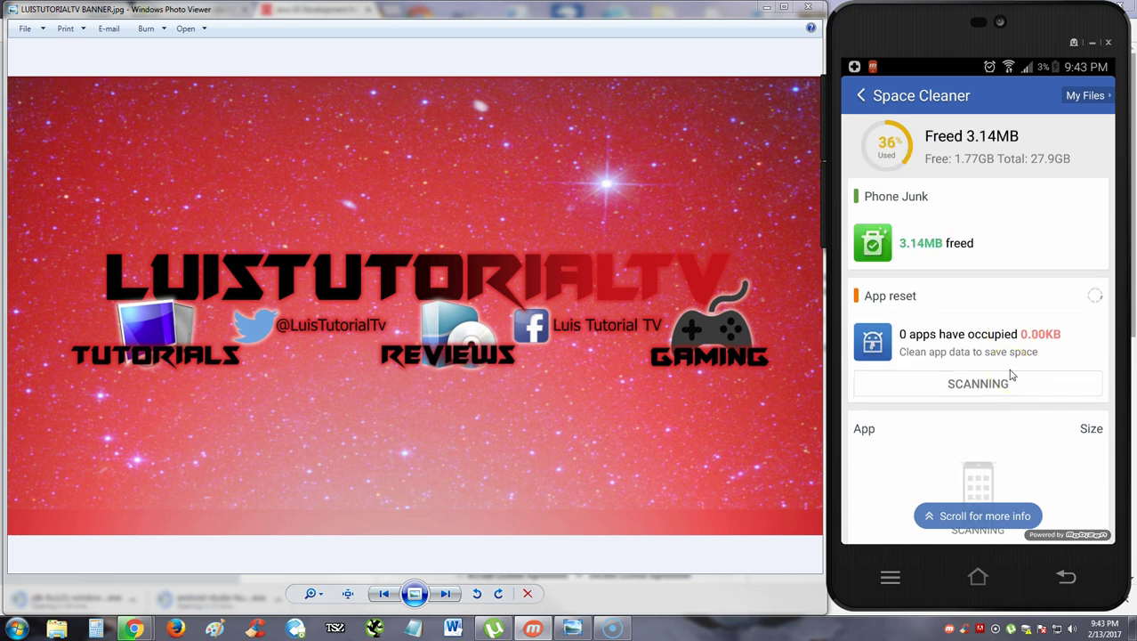
scroll(1010, 371, down, 5)
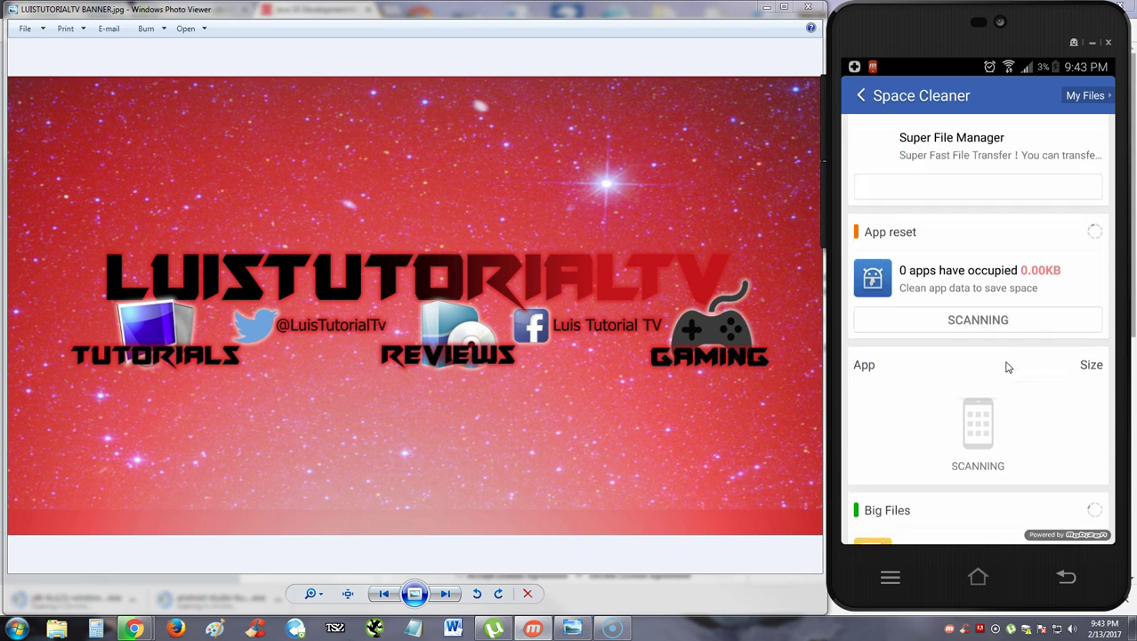
scroll(1006, 366, down, 3)
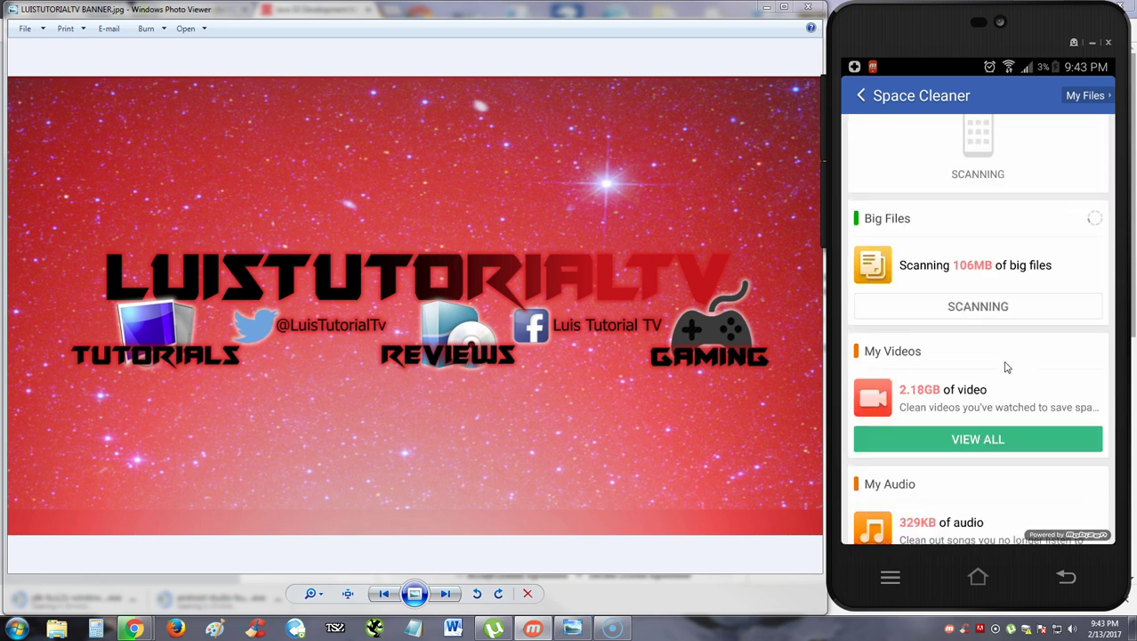
scroll(1009, 345, down, 2)
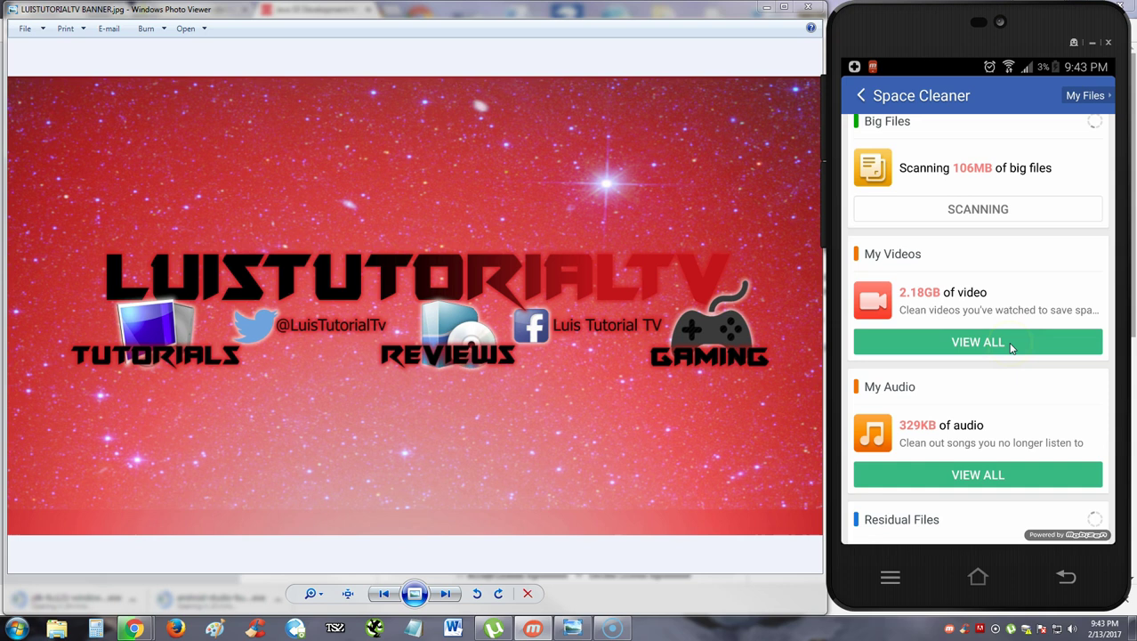
scroll(903, 235, up, 4)
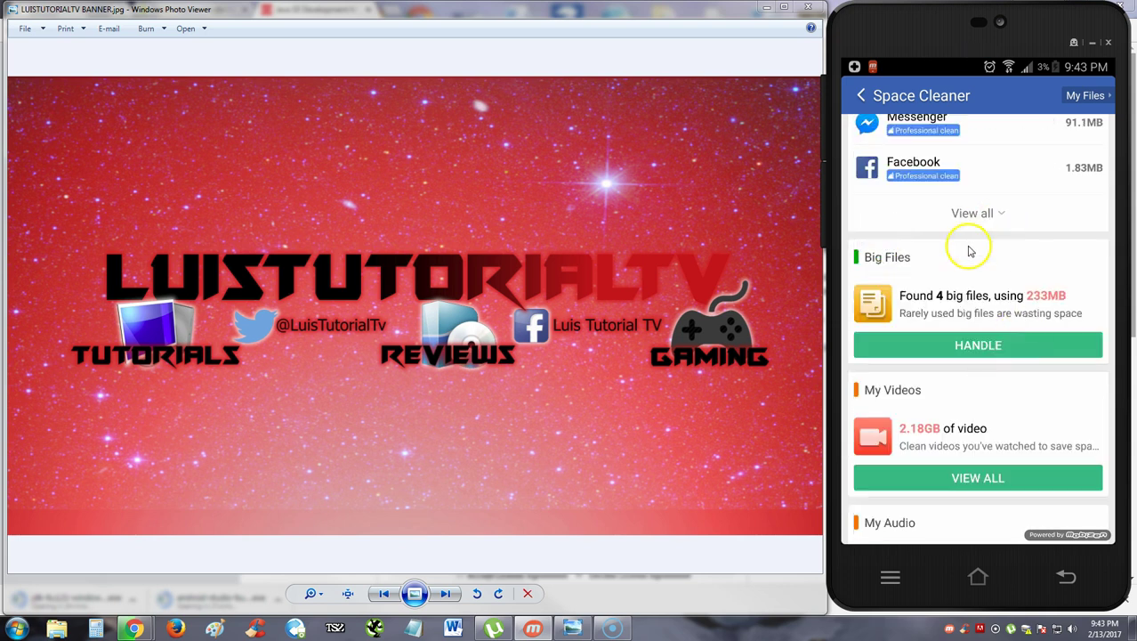
scroll(992, 302, down, 7)
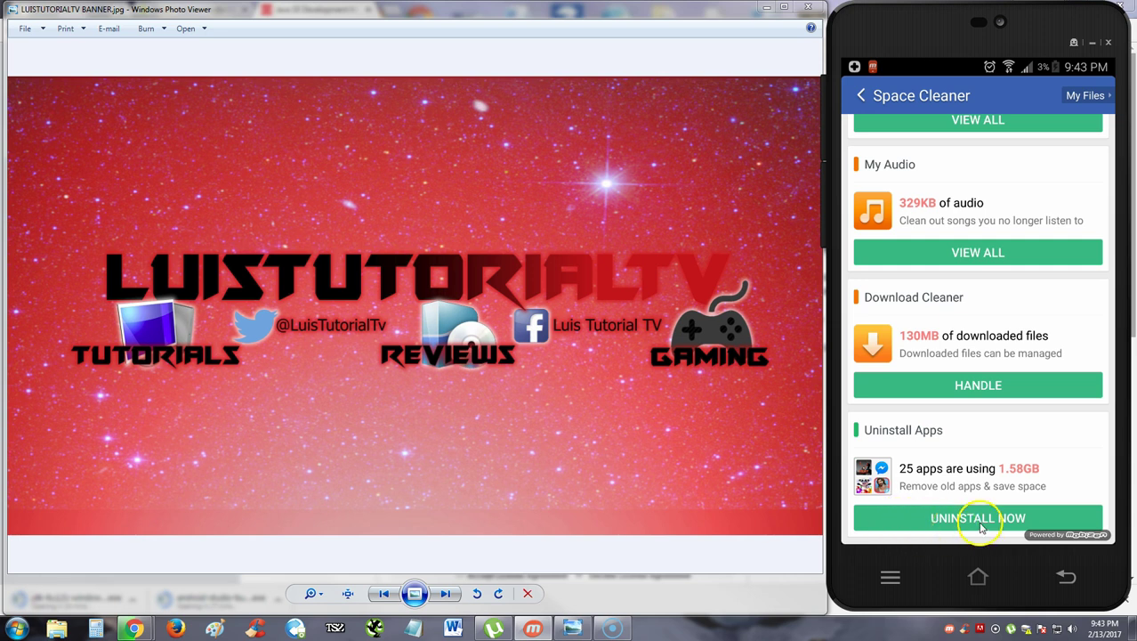
scroll(956, 463, up, 8)
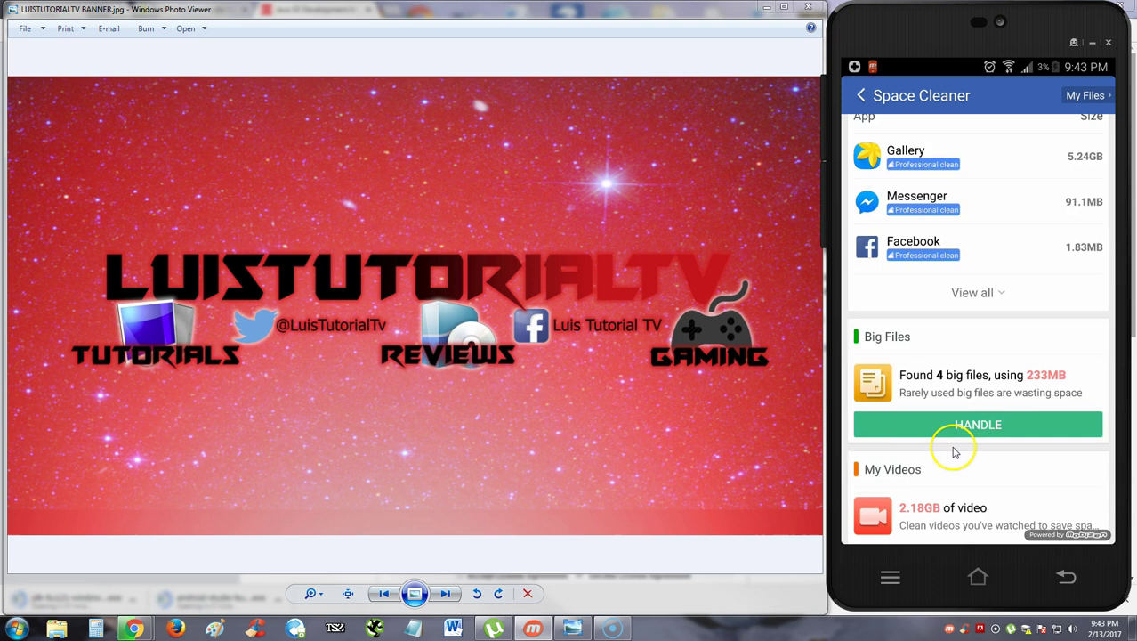
scroll(952, 445, up, 8)
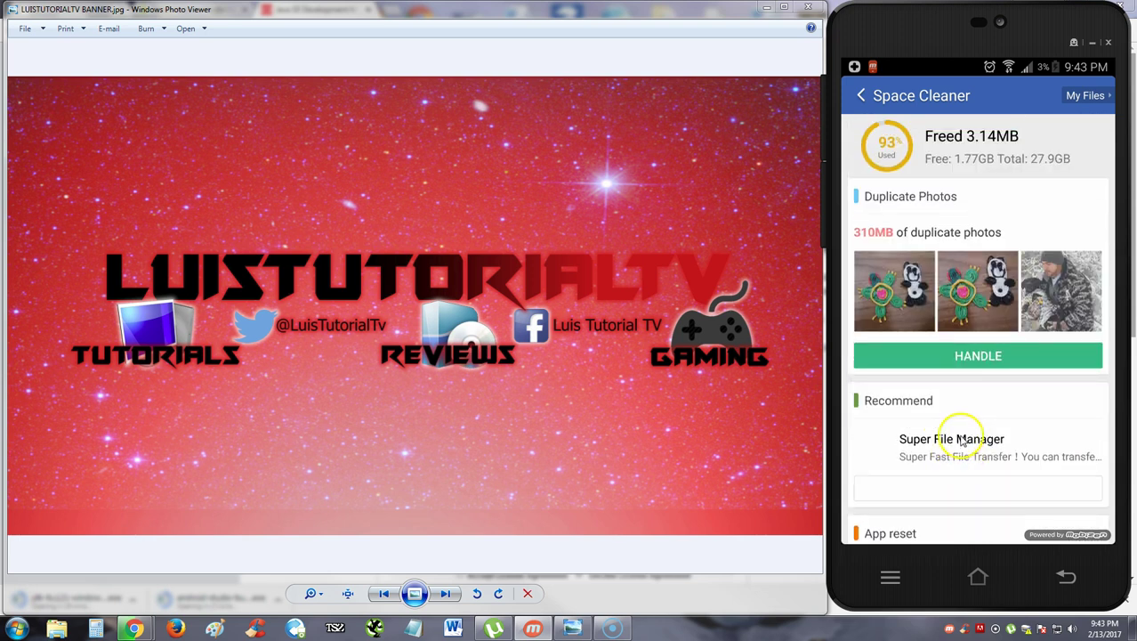
right_click(983, 319)
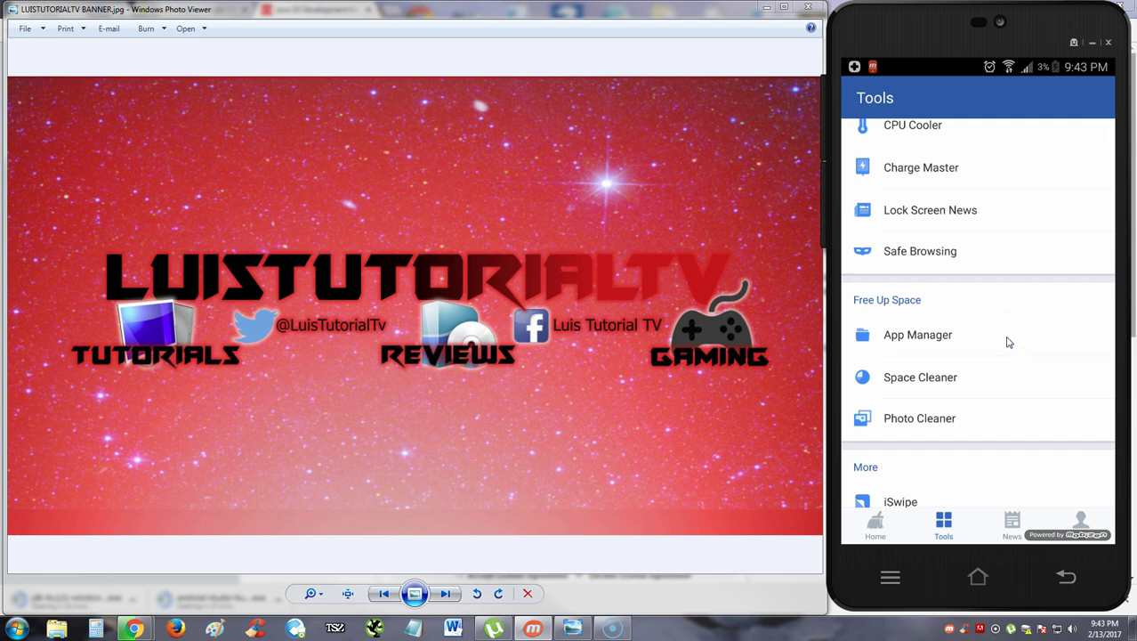
- Scan the phone's pictures with Photo Cleaner, look over its photo categories, and return to the Tools list
scroll(978, 383, down, 1)
drag(955, 427, 925, 378)
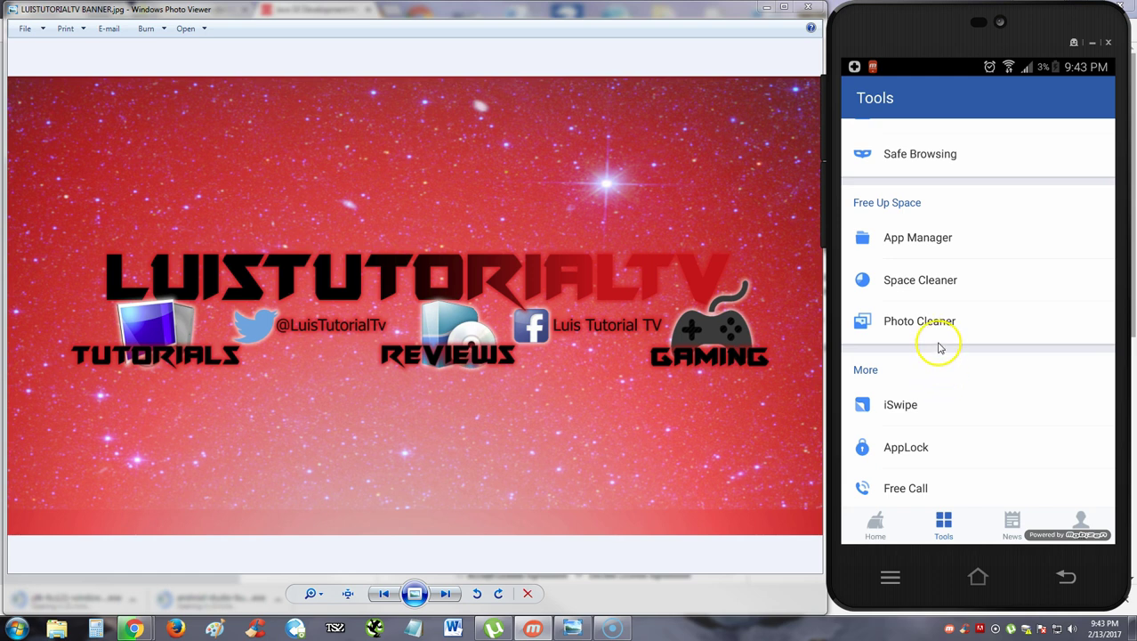
scroll(936, 346, down, 1)
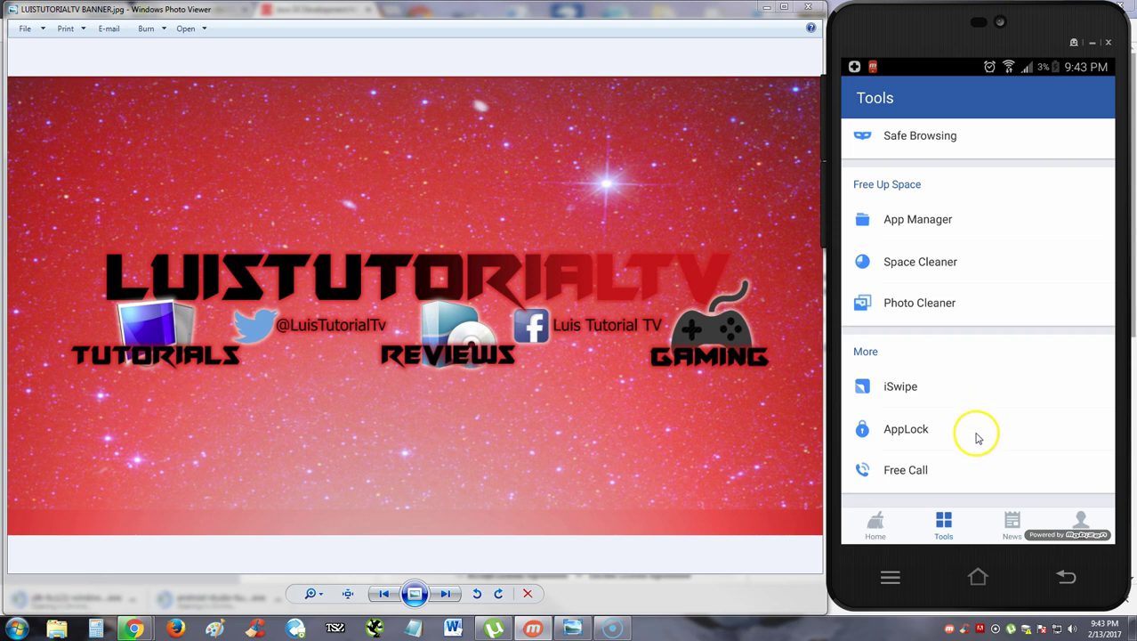
click(905, 302)
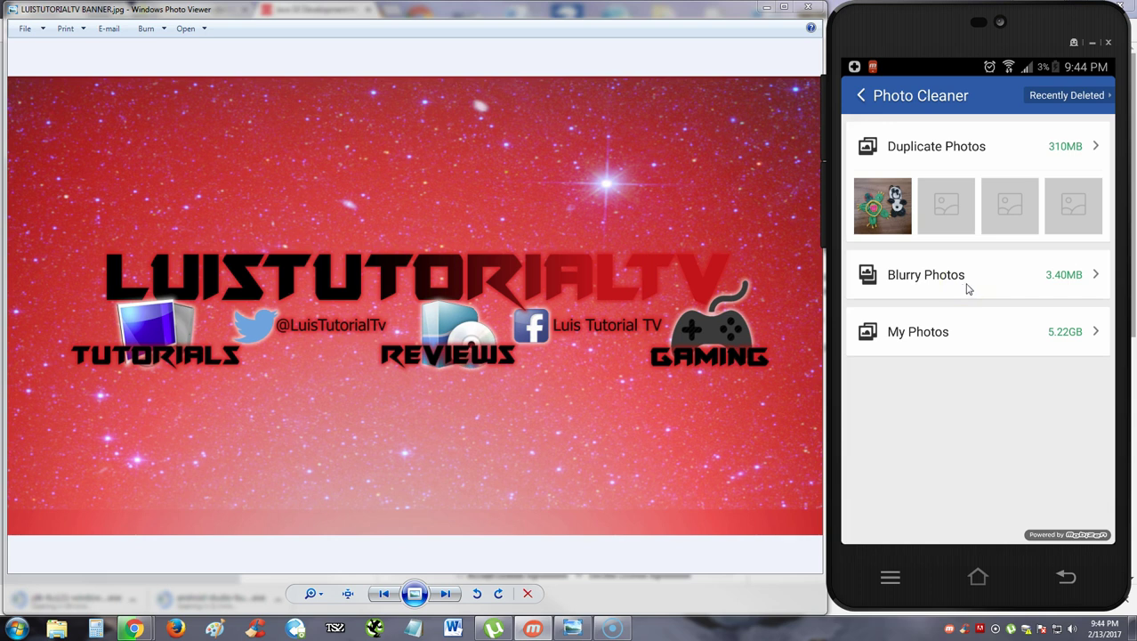
drag(973, 149, 916, 151)
drag(968, 240, 850, 104)
drag(982, 311, 982, 310)
drag(1082, 520, 1078, 578)
click(1092, 570)
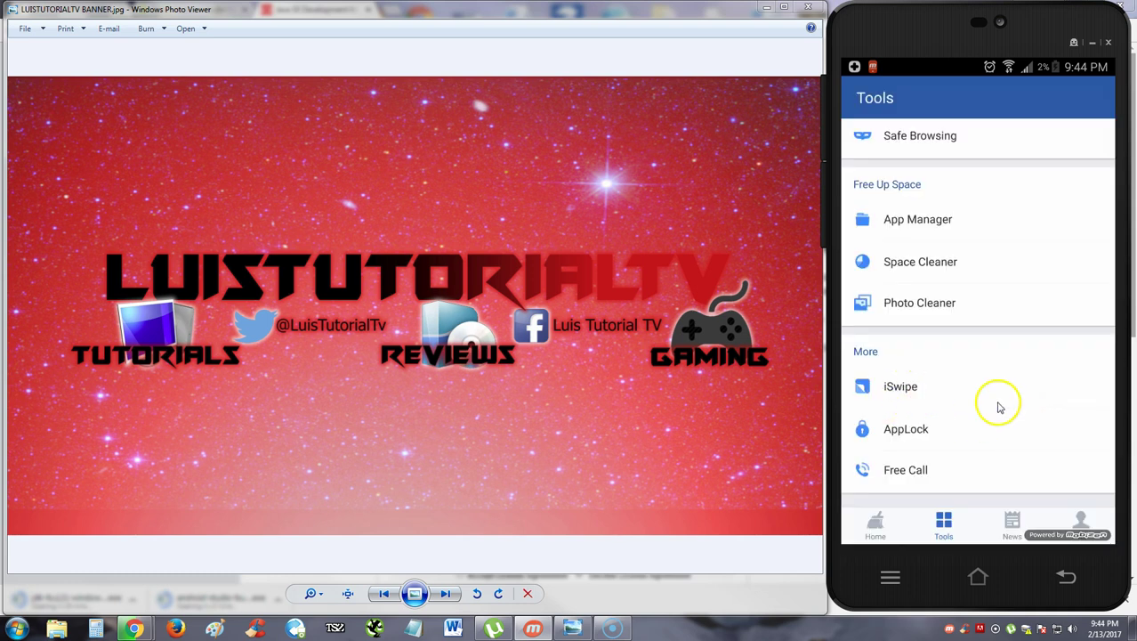
- Start iSwipe with the Galaxy theme and allow usage tracking for Clean Master in Usage data access
click(997, 405)
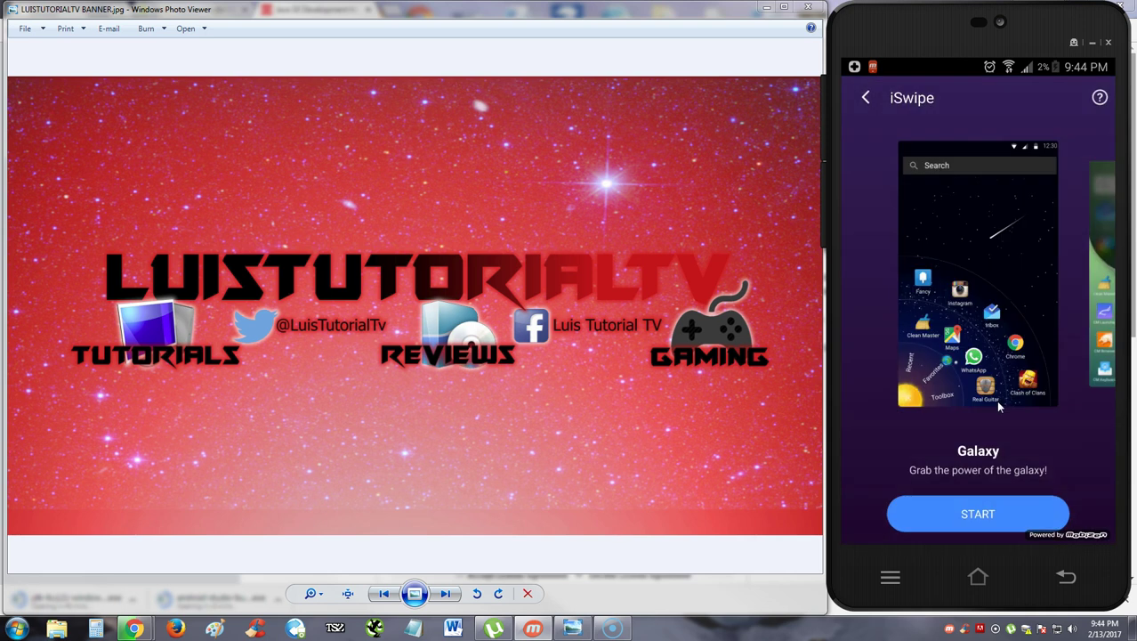
click(976, 511)
click(1003, 517)
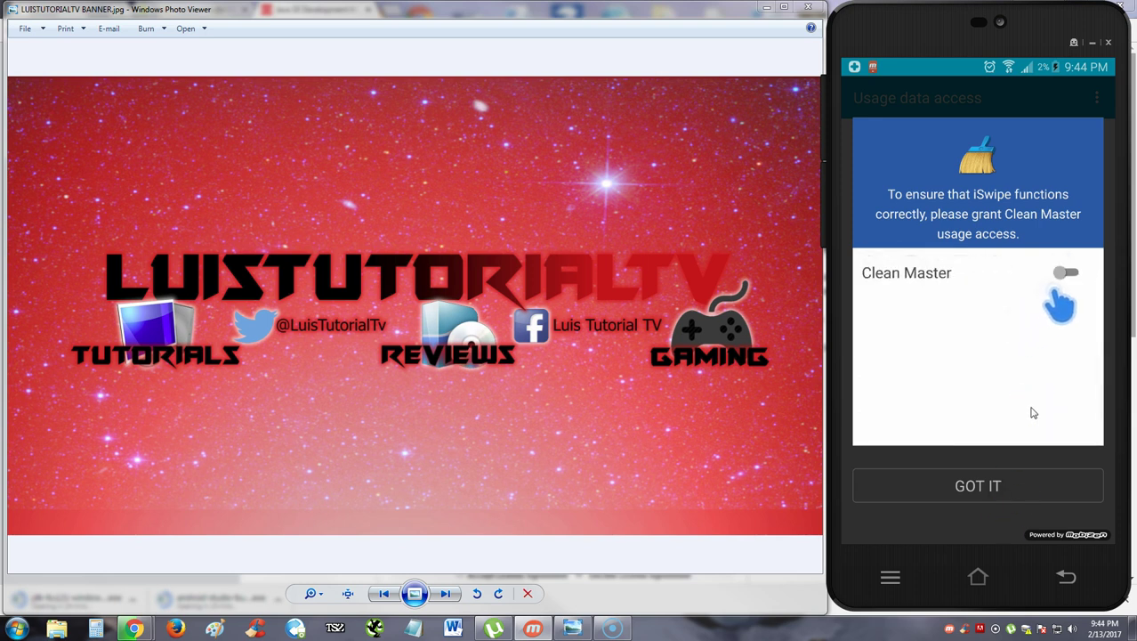
click(1020, 493)
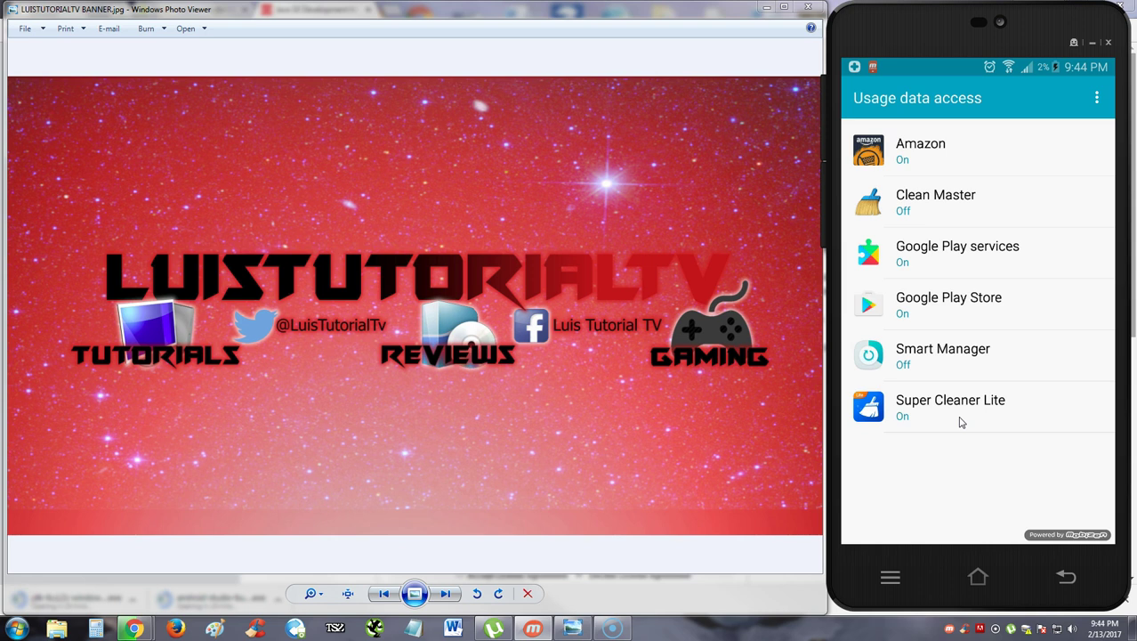
click(943, 206)
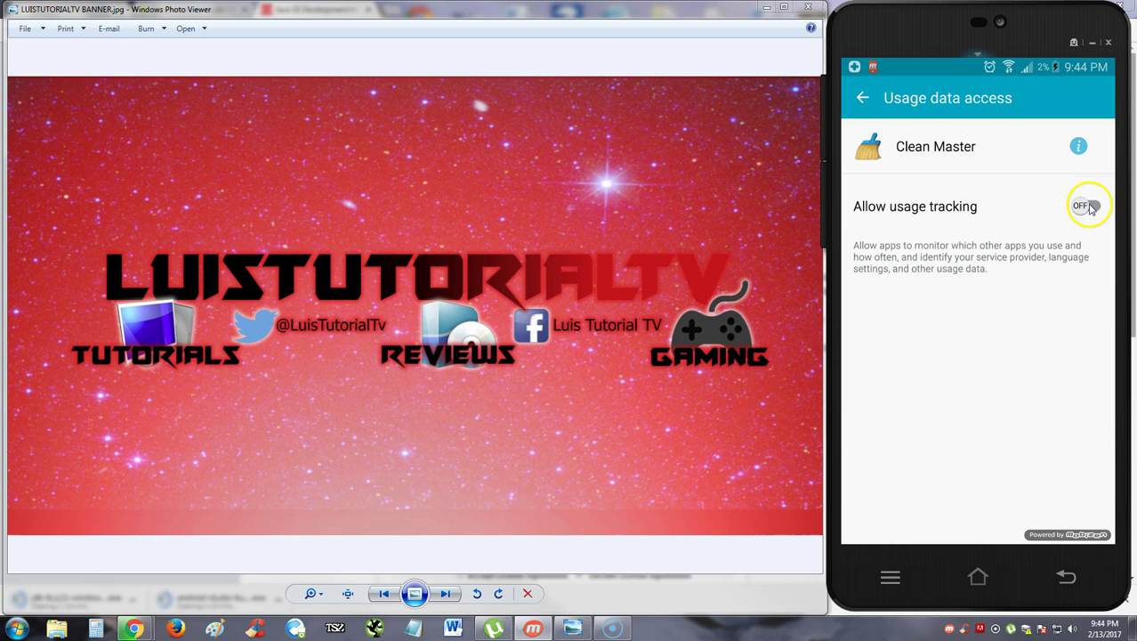
click(1087, 207)
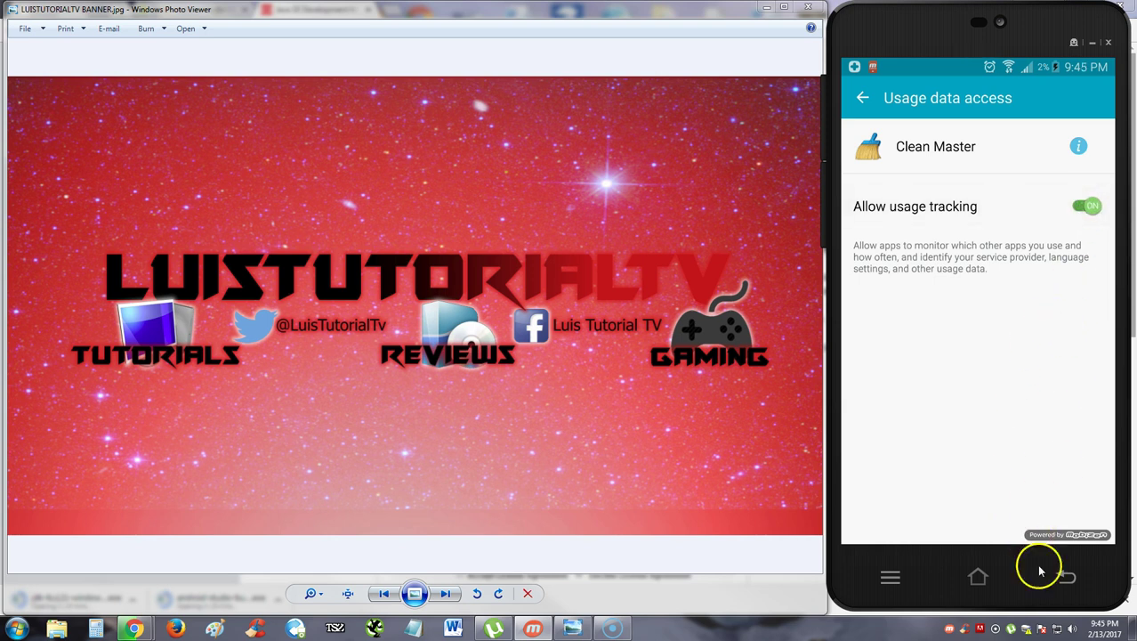
click(862, 98)
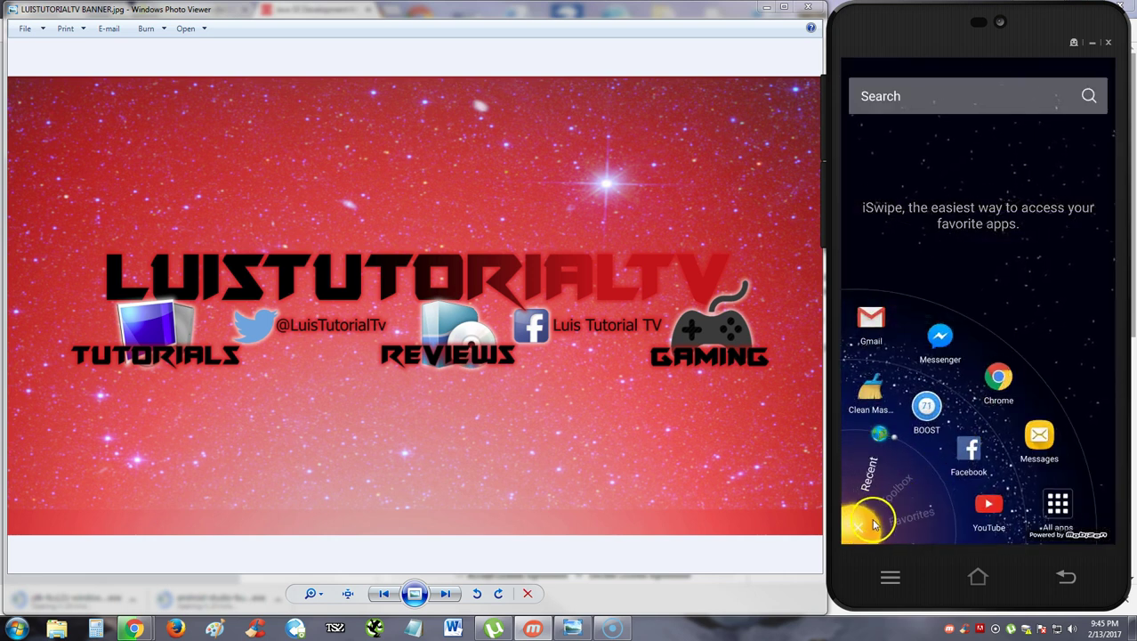
- Look through iSwipe's Recent and Toolbox wheels and its search suggestions, and return to the Tools list
drag(908, 498, 945, 464)
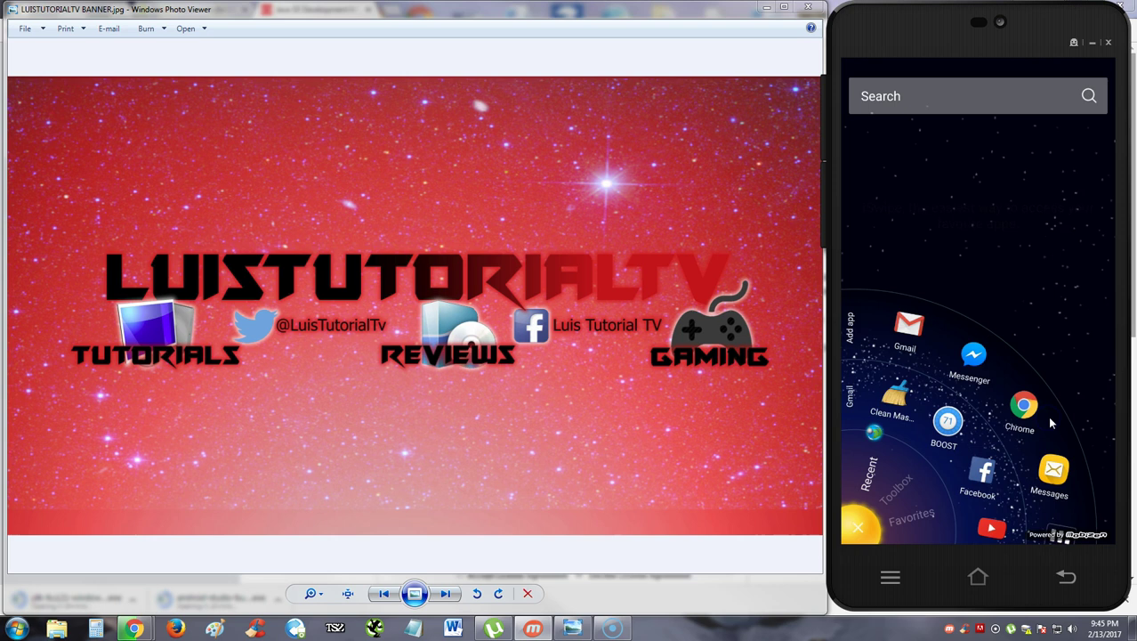
click(922, 514)
drag(933, 535, 934, 452)
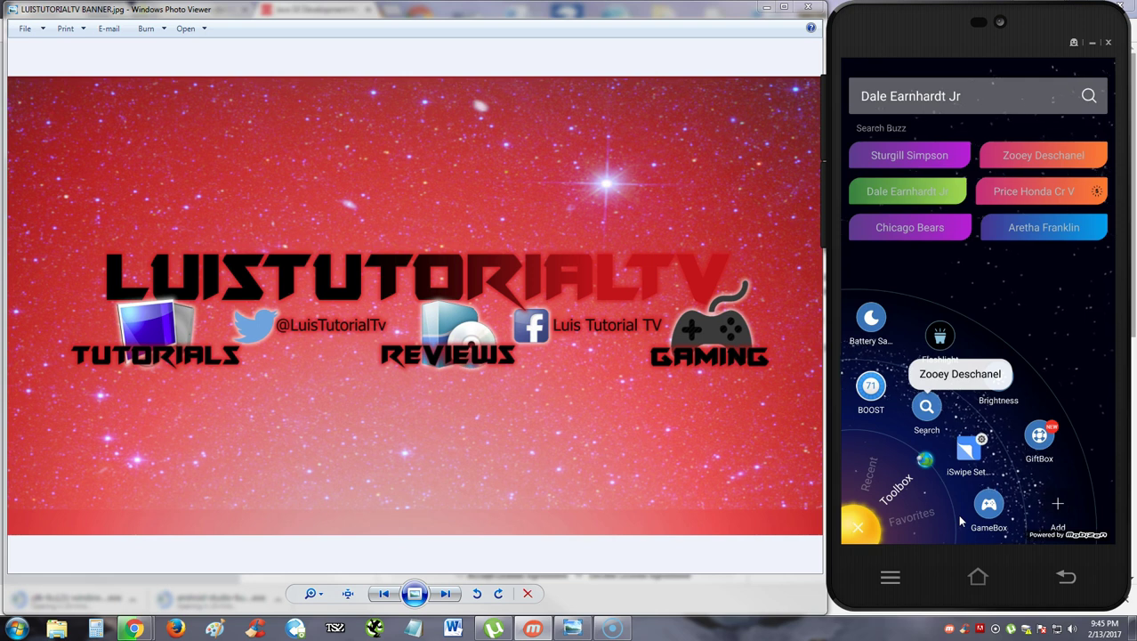
click(953, 513)
mouse_move(953, 512)
mouse_down()
mouse_move(919, 475)
mouse_move(950, 526)
mouse_up()
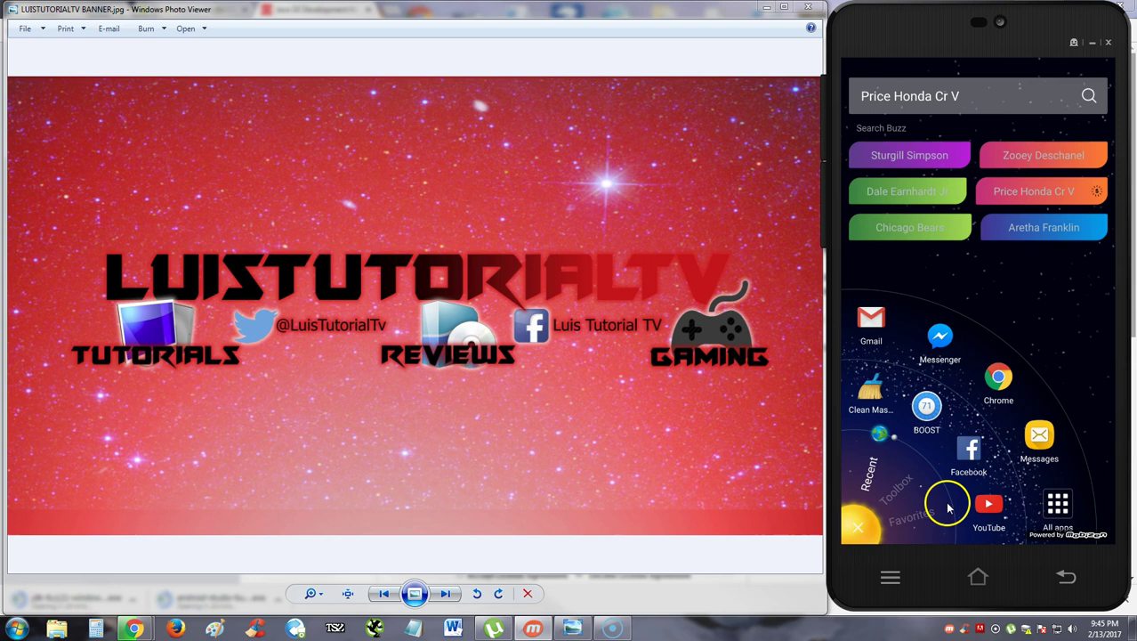
click(1051, 176)
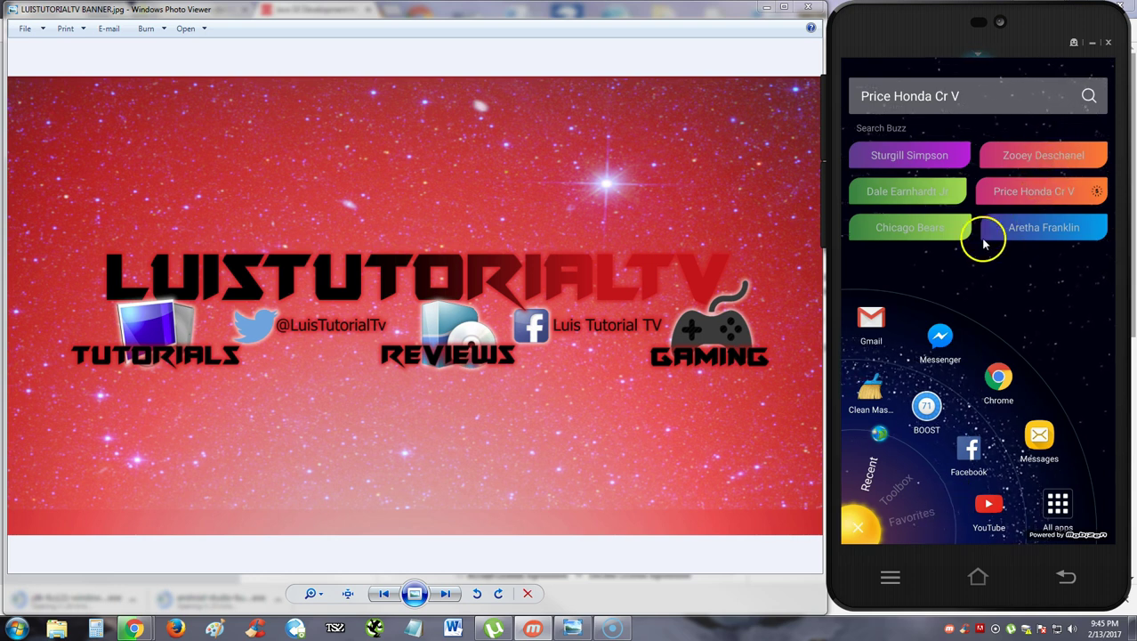
drag(904, 549, 1064, 578)
click(859, 95)
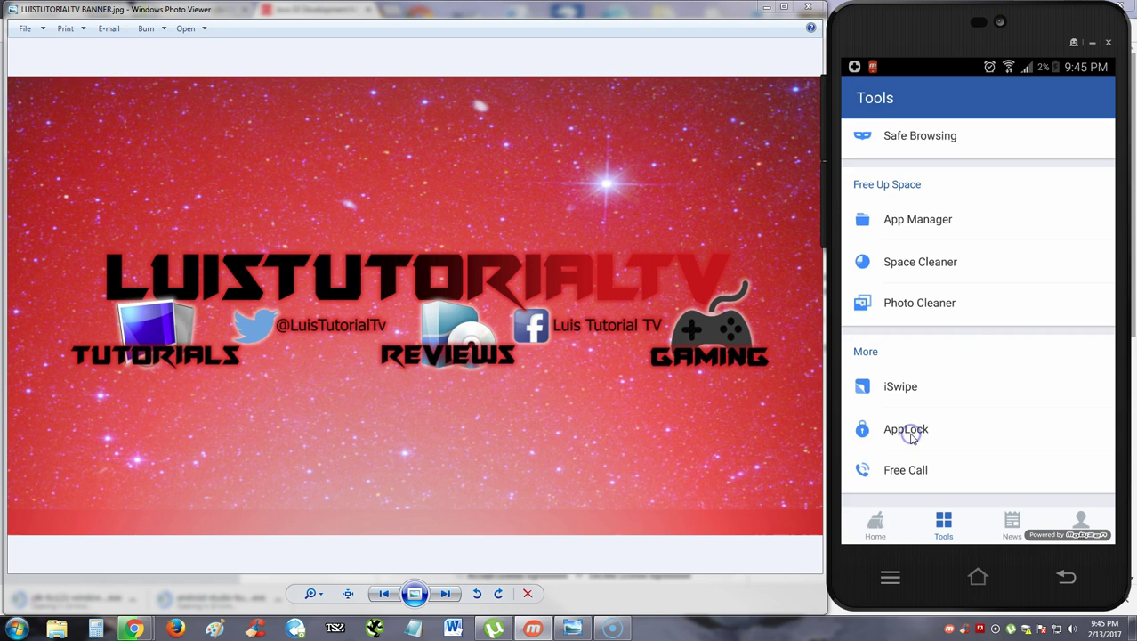
- Look over AppLock's list of apps to protect and its password setup screen, and return to the Tools list without setting a password
click(909, 433)
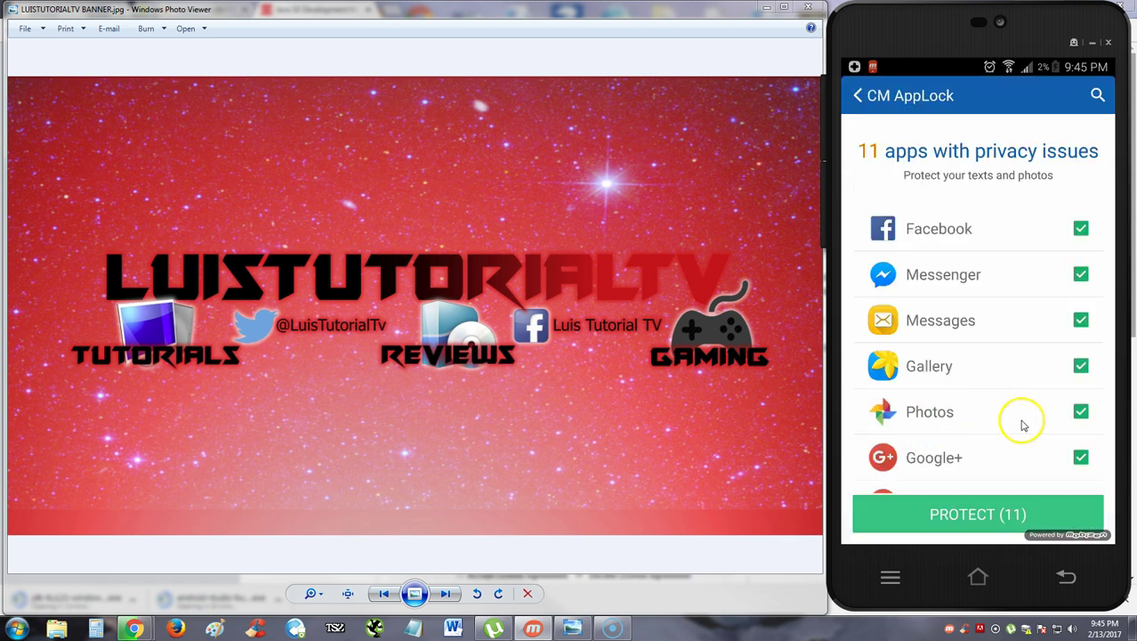
click(995, 523)
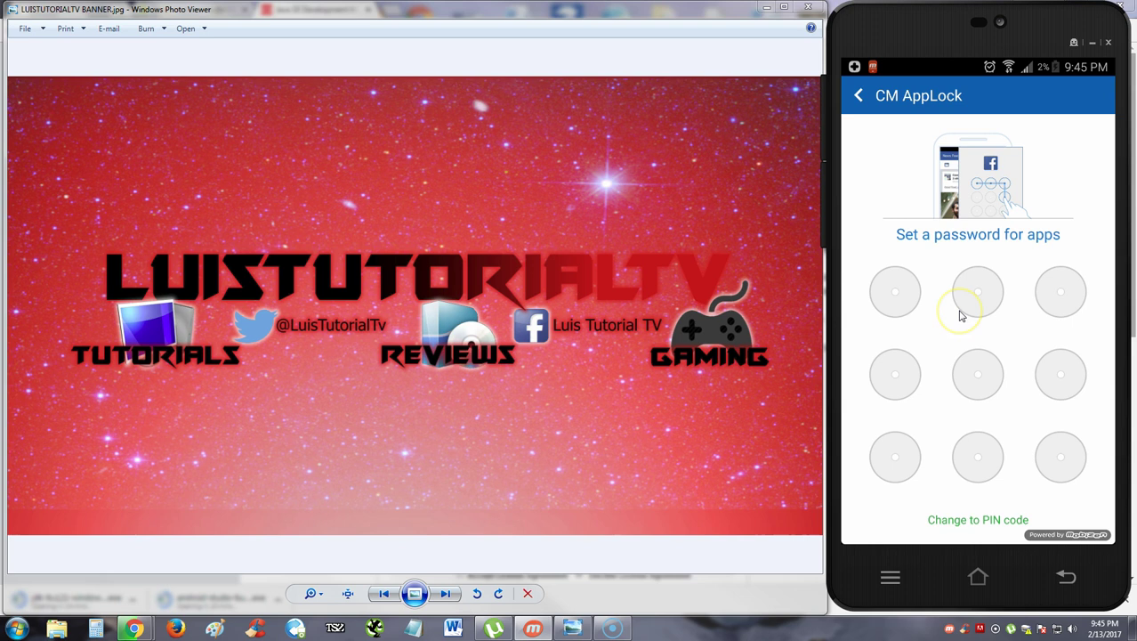
click(858, 95)
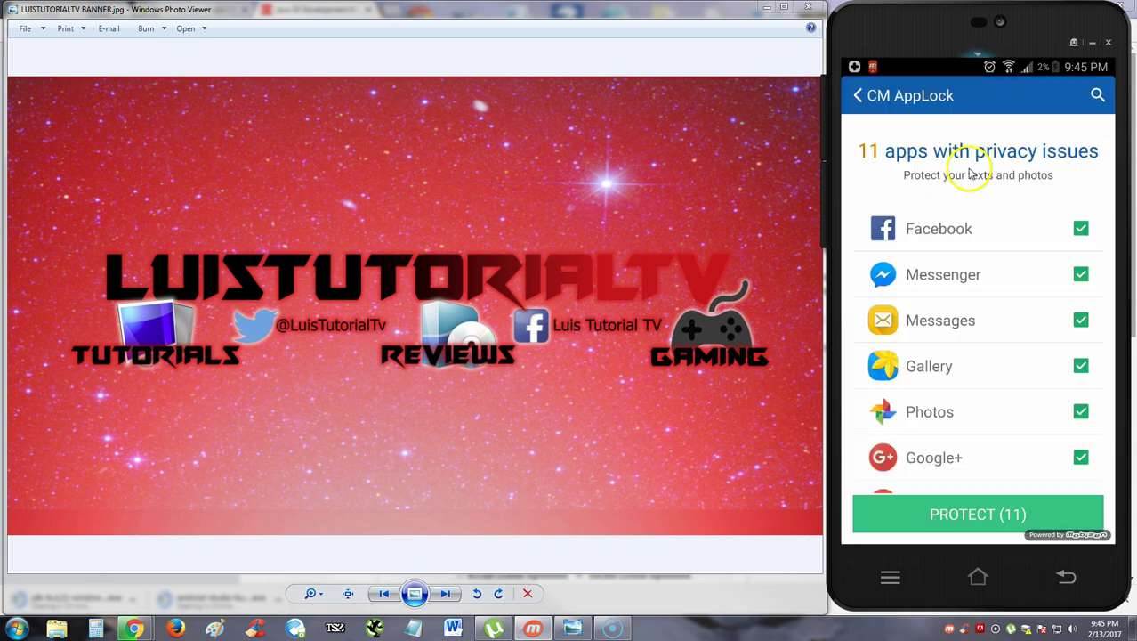
click(856, 96)
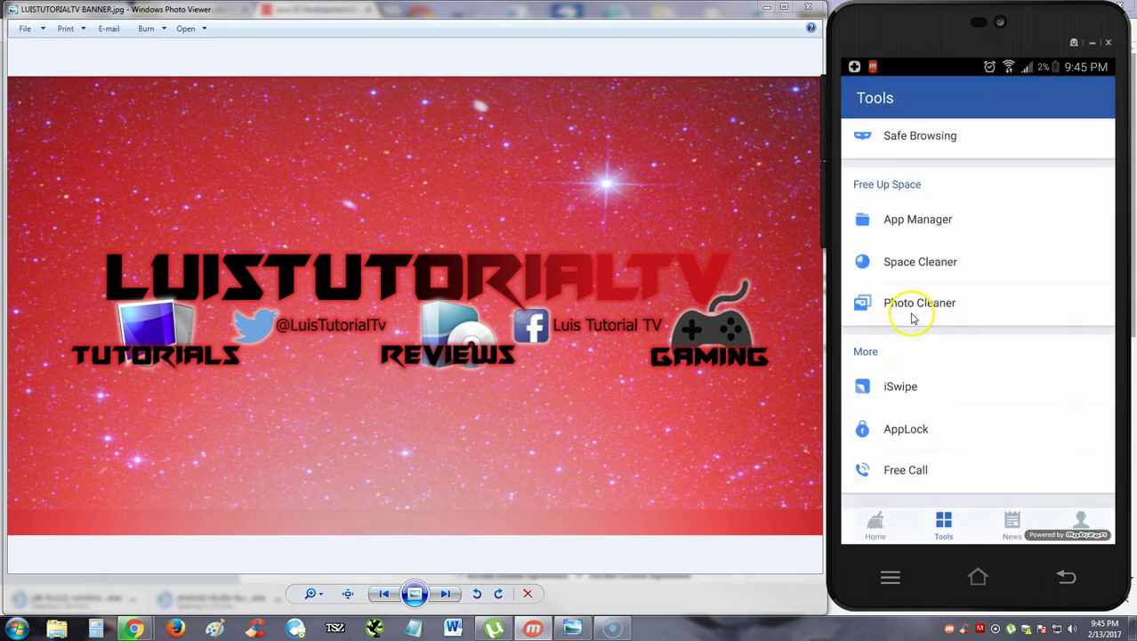
- Open the Free Call tool's Google Play page and return to the Tools list
click(928, 466)
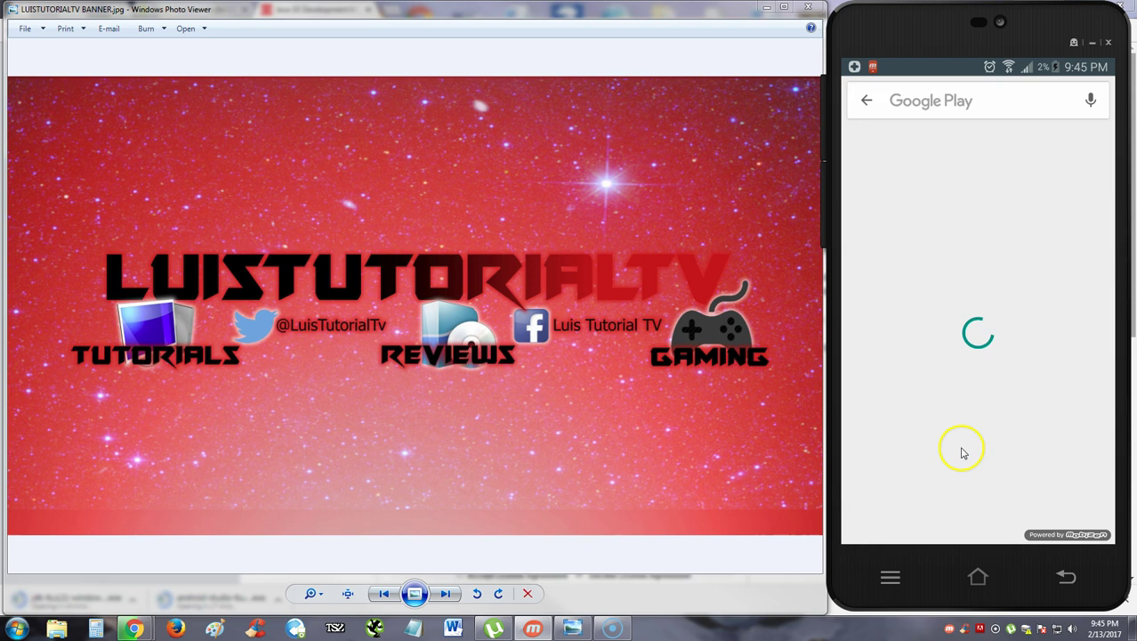
click(863, 98)
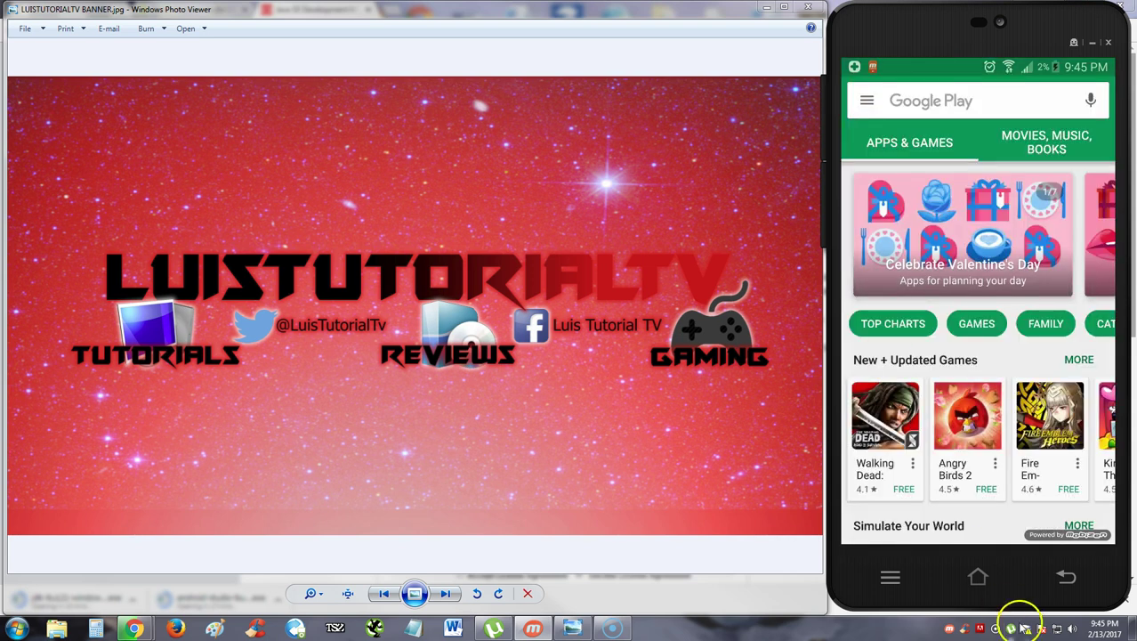
click(1064, 575)
click(1064, 575)
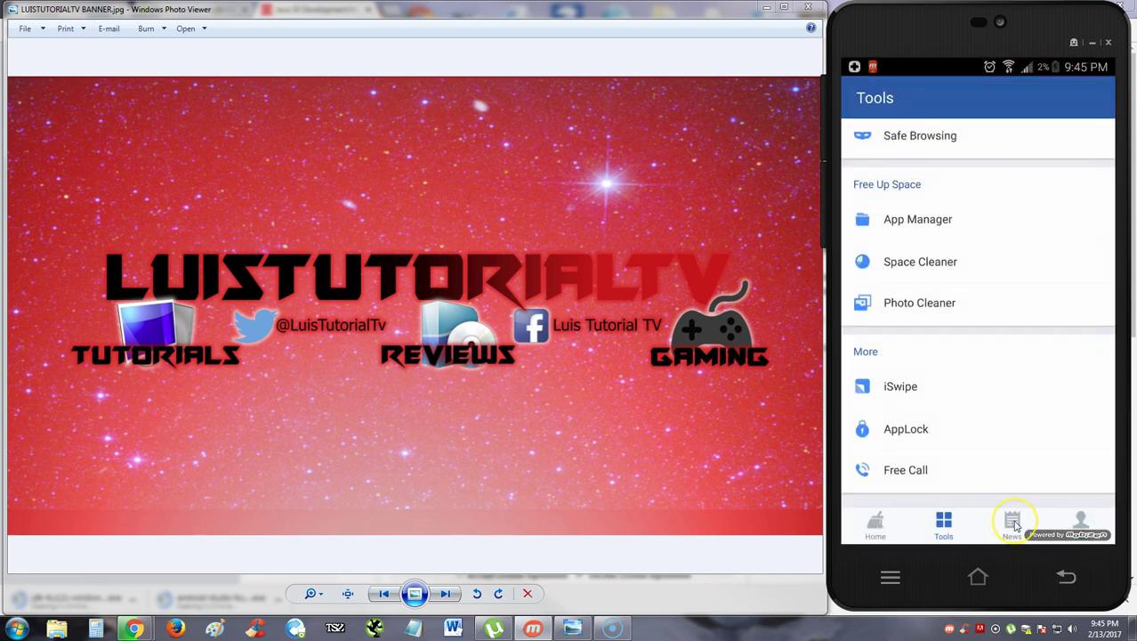
- View the News feed and the profile page, check Clean Master's update page on Google Play, and return to the profile page
click(1013, 523)
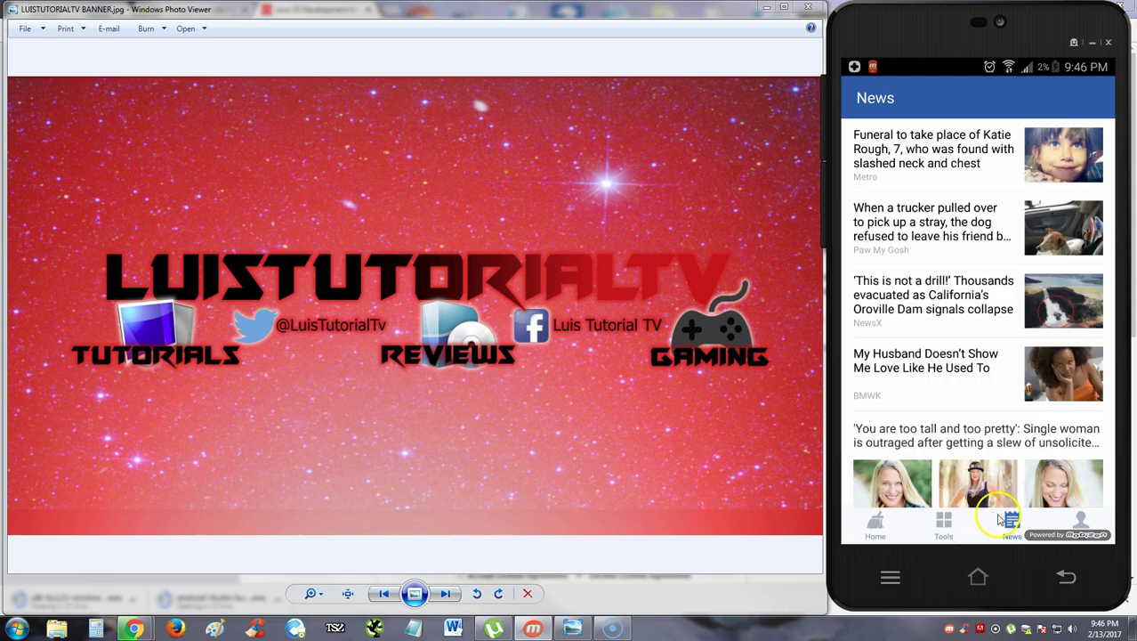
click(1080, 523)
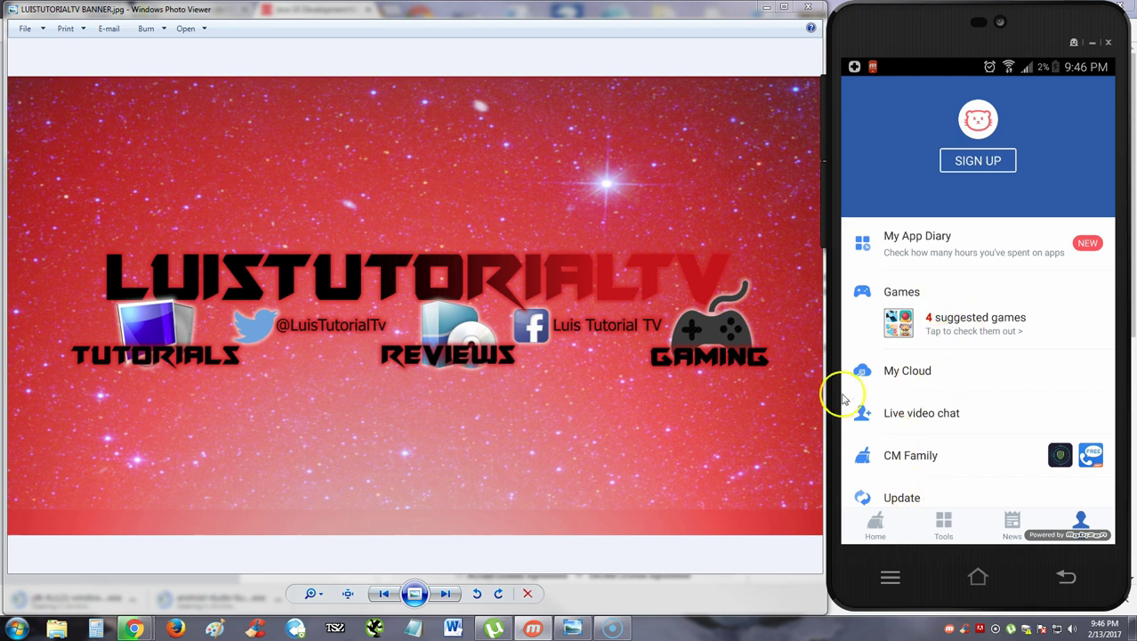
click(901, 498)
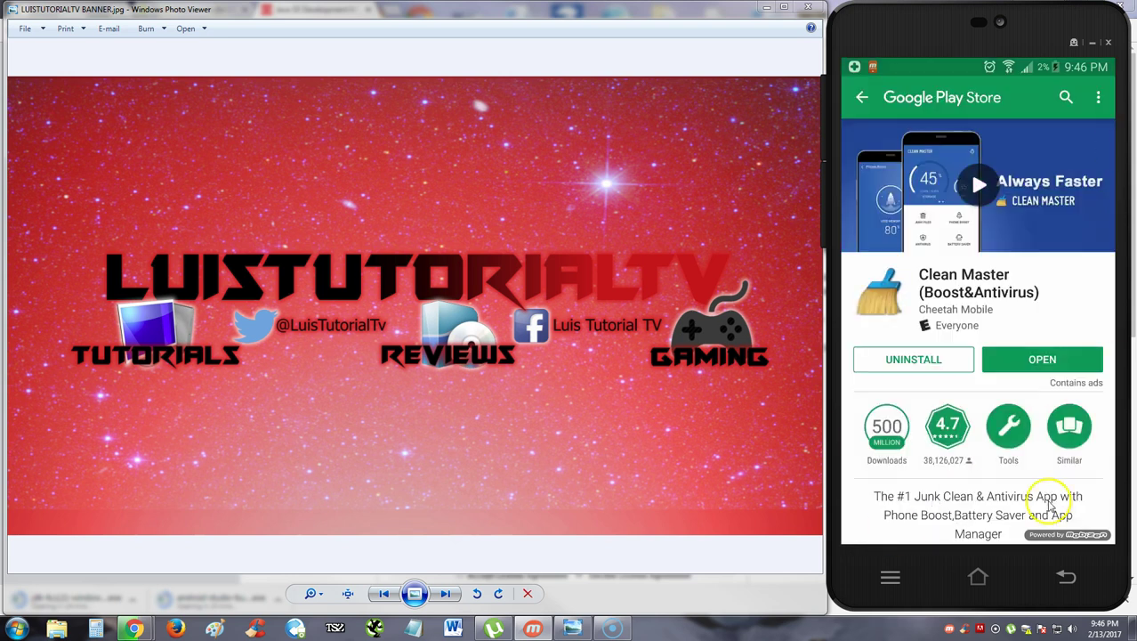
click(864, 99)
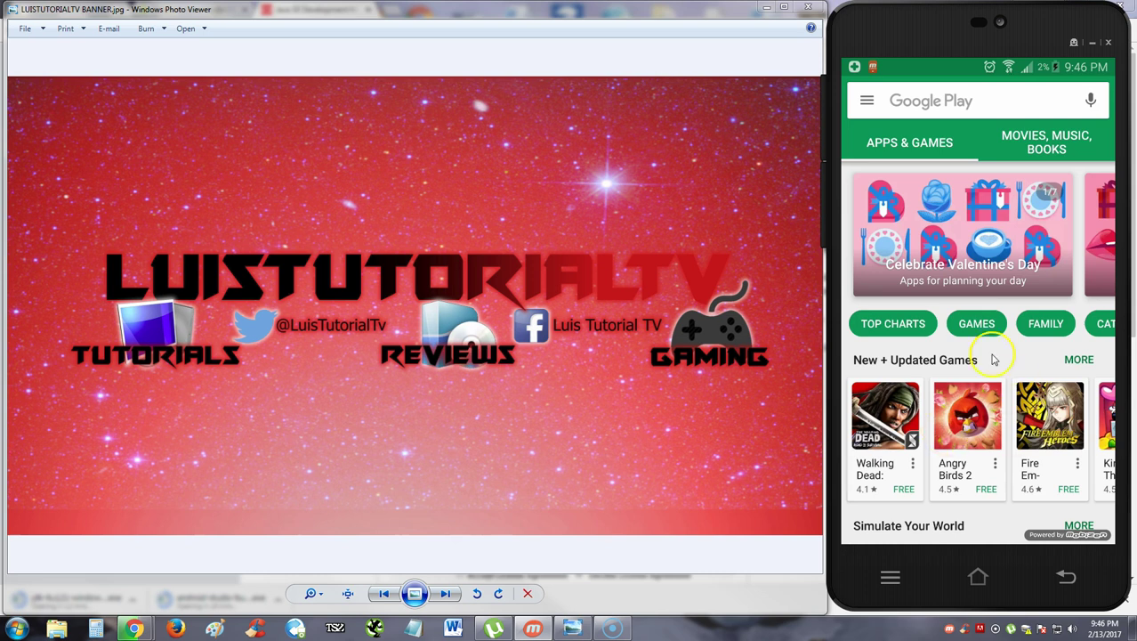
click(1064, 577)
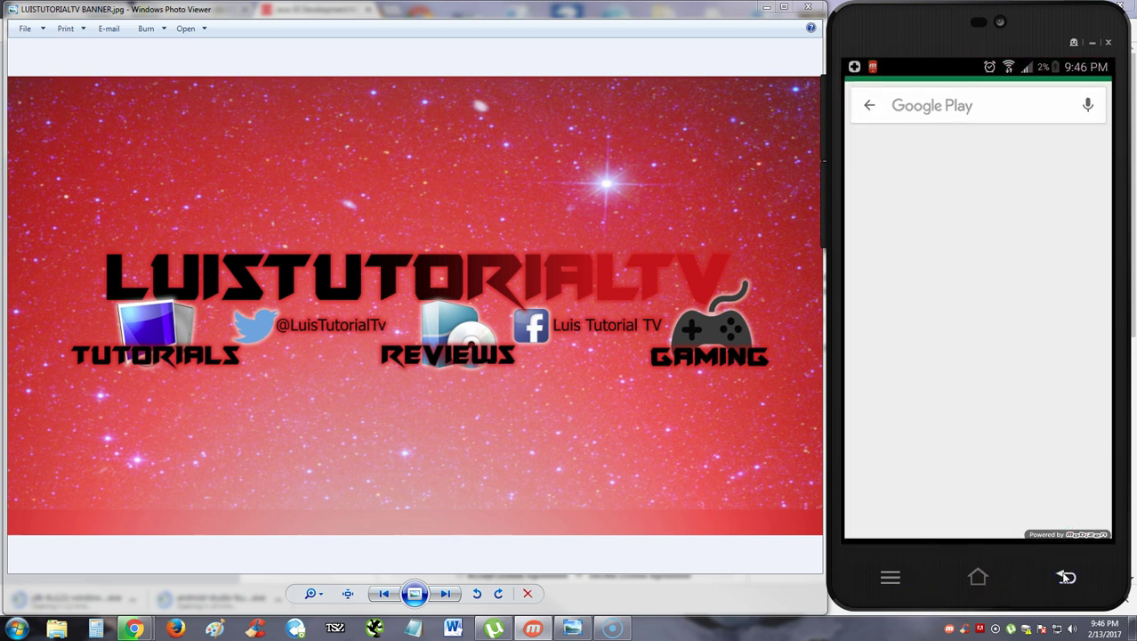
click(1065, 578)
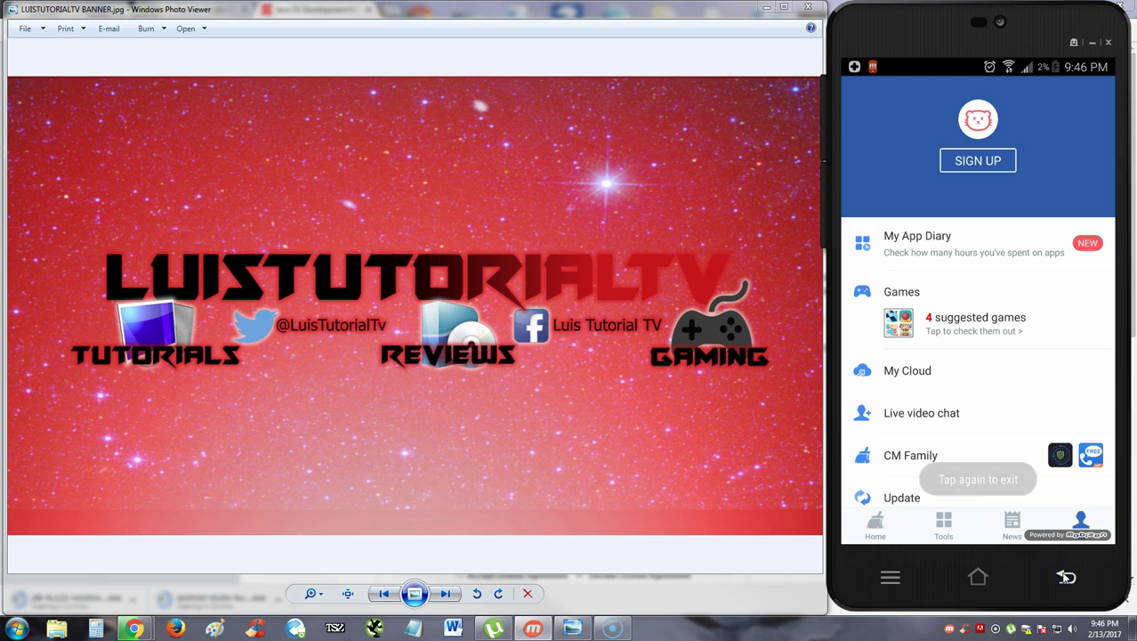
- Exit Clean Master and leave the Usage data access settings to return to the phone's All Apps screen
click(1065, 577)
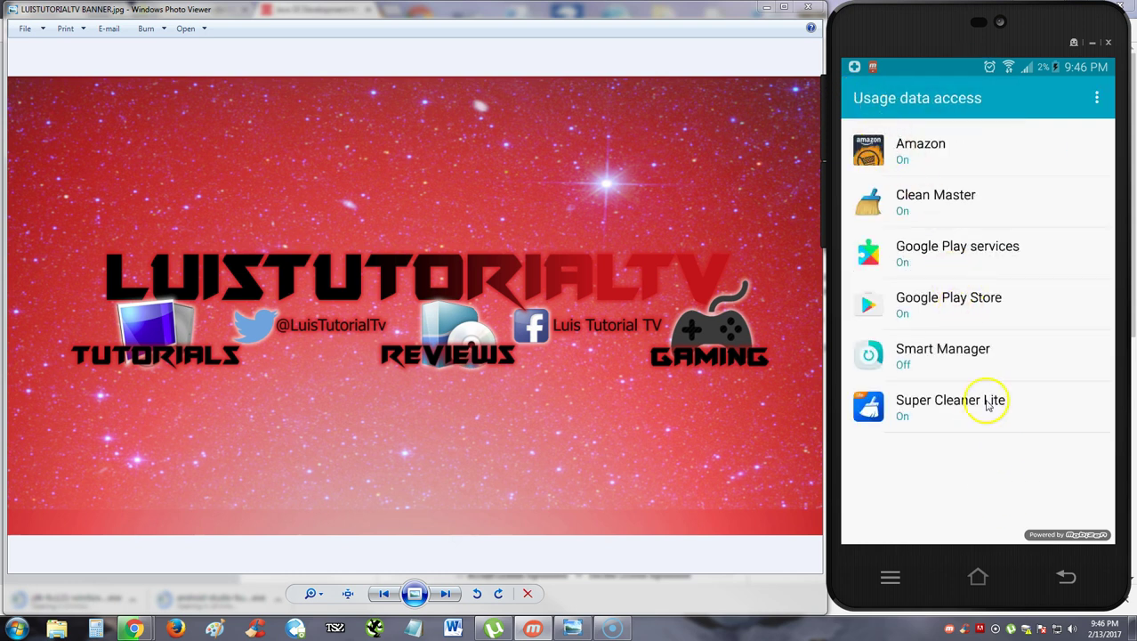
click(1053, 579)
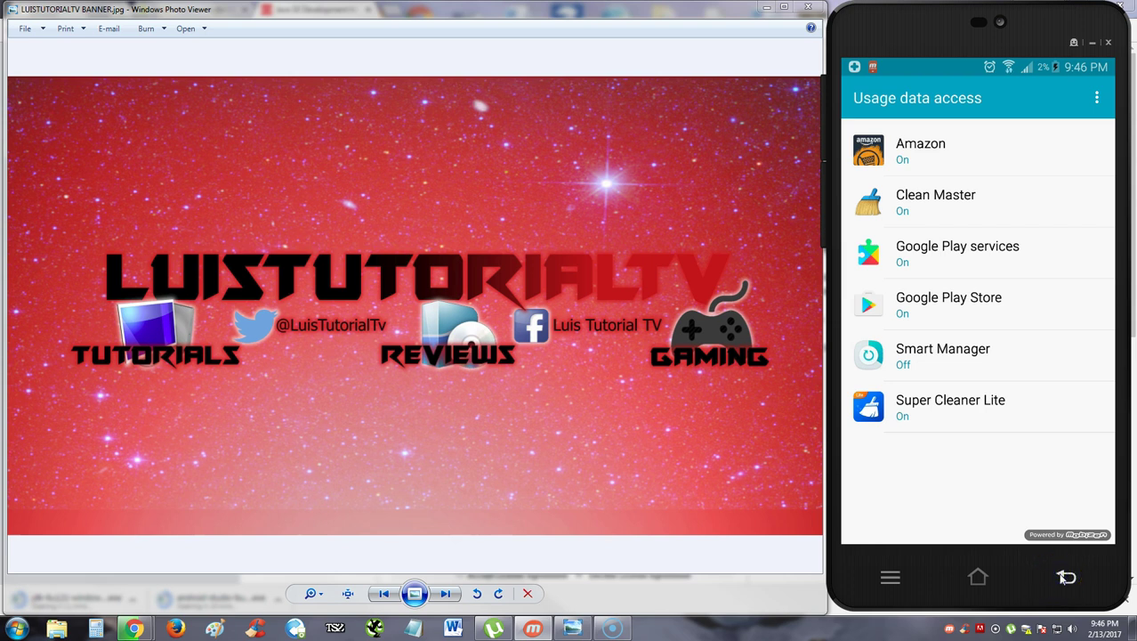
click(1064, 578)
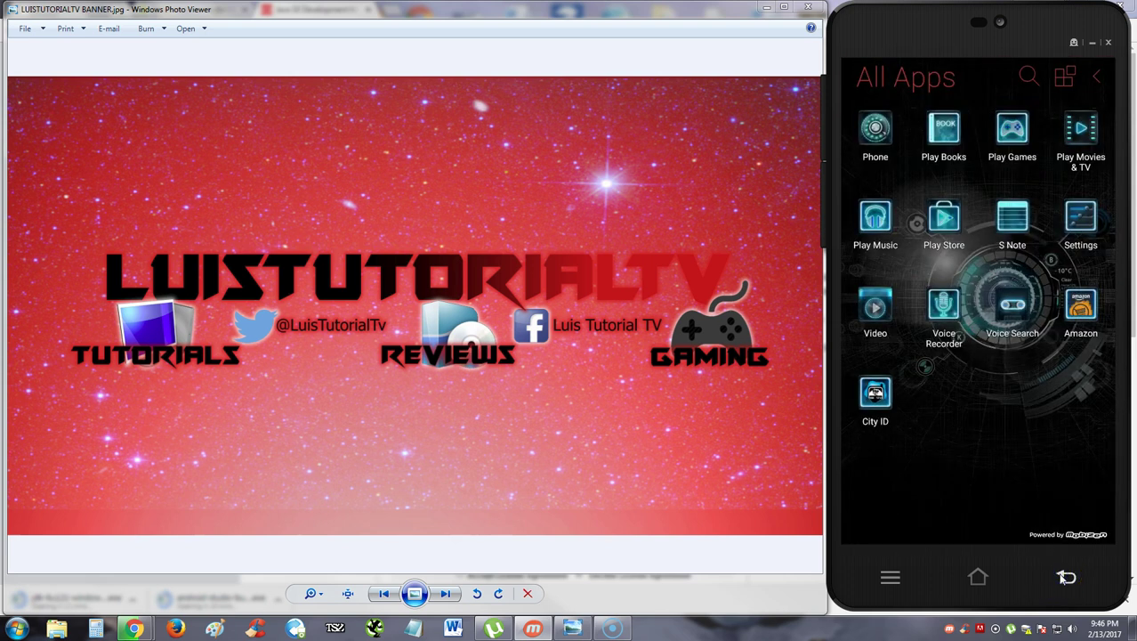
click(946, 452)
click(998, 443)
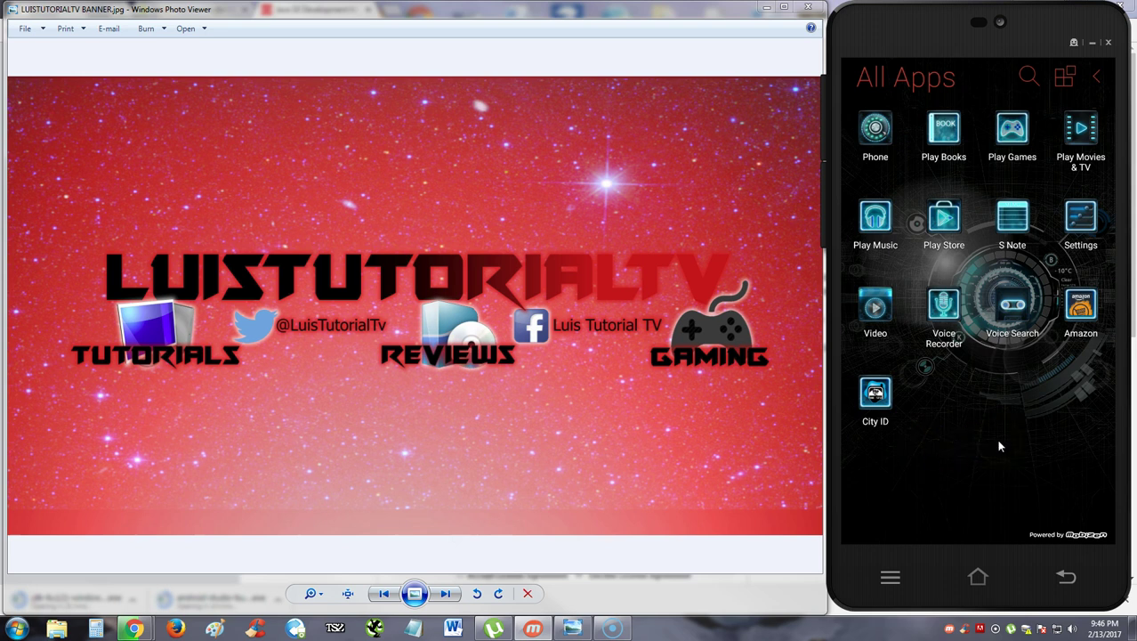